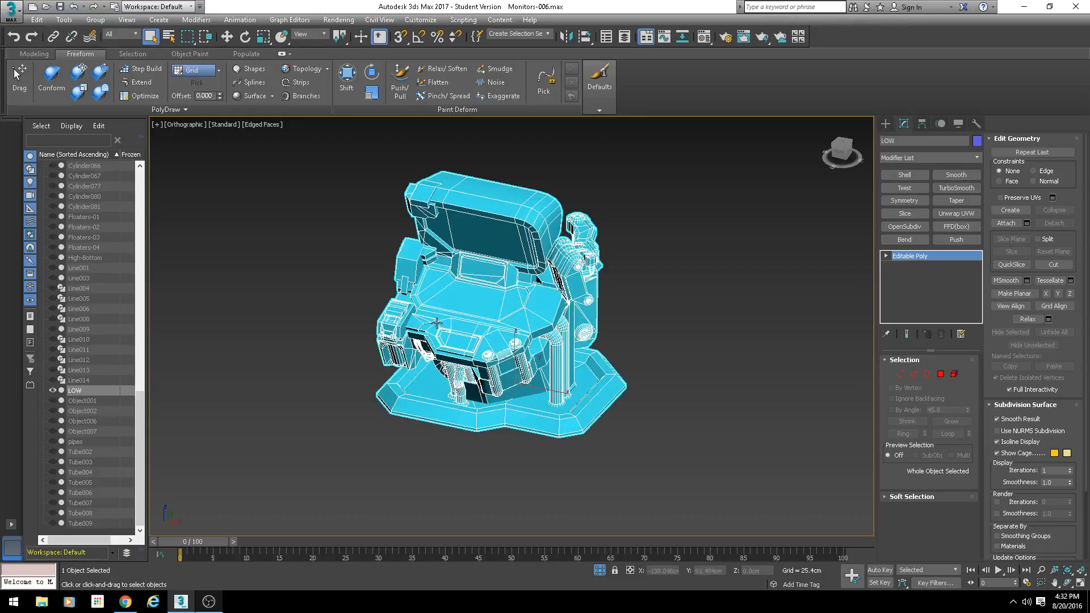
- Examine the LOW model's overall form and the small side monitor with edged faces shown
middle_click_drag(436, 322, 498, 322, "alt")
scroll(499, 329, "up", 4)
middle_click_drag(480, 359, 428, 318, "alt")
mouse_move(457, 396)
middle_mouse_down("alt")
mouse_move(452, 420)
mouse_move(435, 414)
mouse_move(445, 404)
middle_mouse_up("alt")
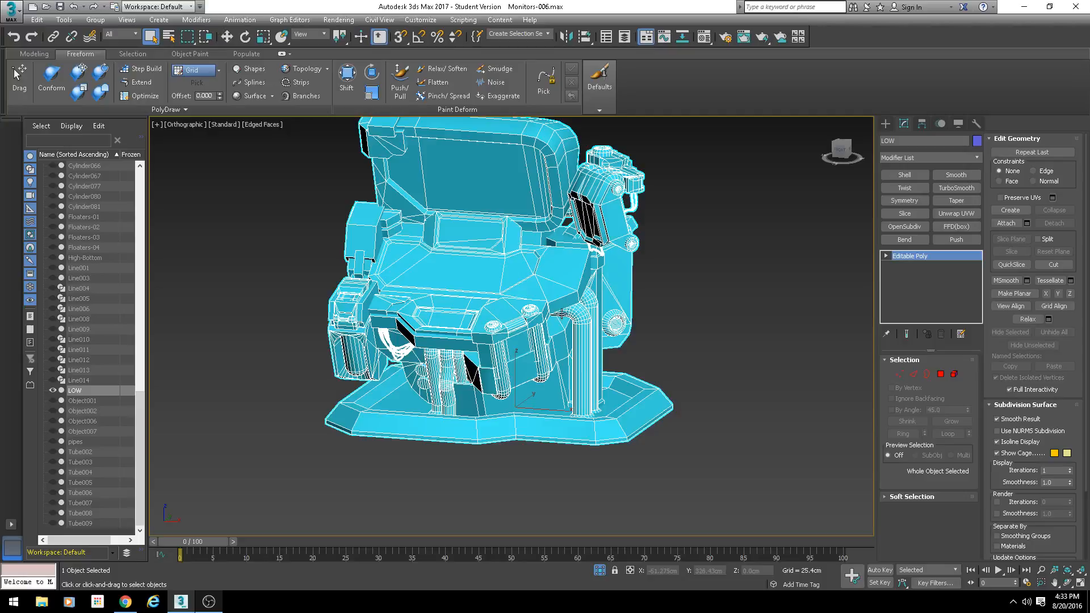
middle_click_drag(488, 288, 575, 263, "alt")
middle_click_drag(574, 263, 599, 285)
scroll(550, 326, "up", 3)
scroll(614, 238, "up", 3)
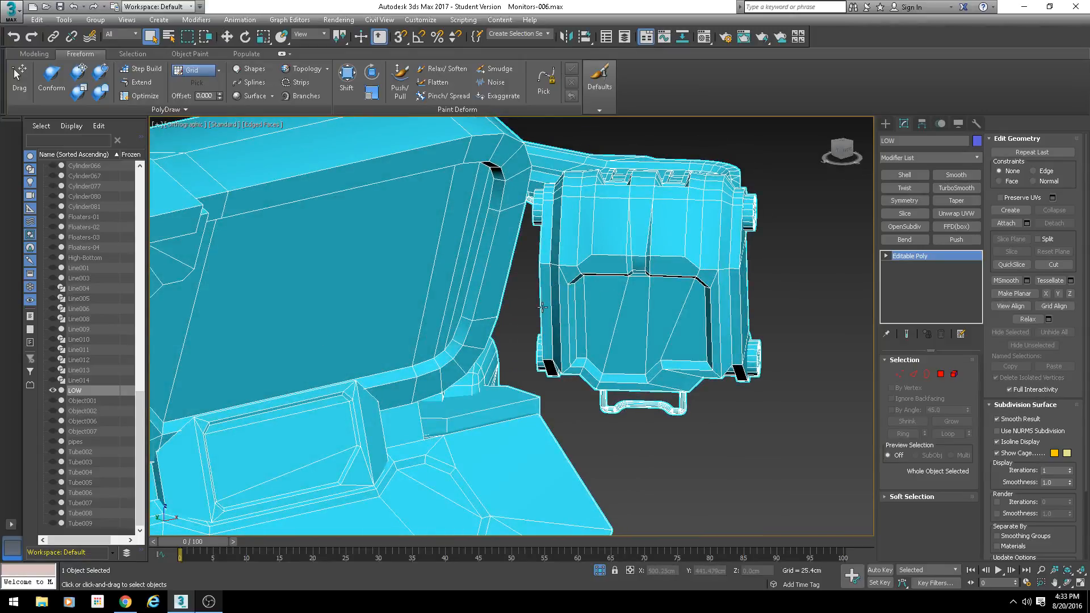
middle_click_drag(542, 307, 599, 292, "alt")
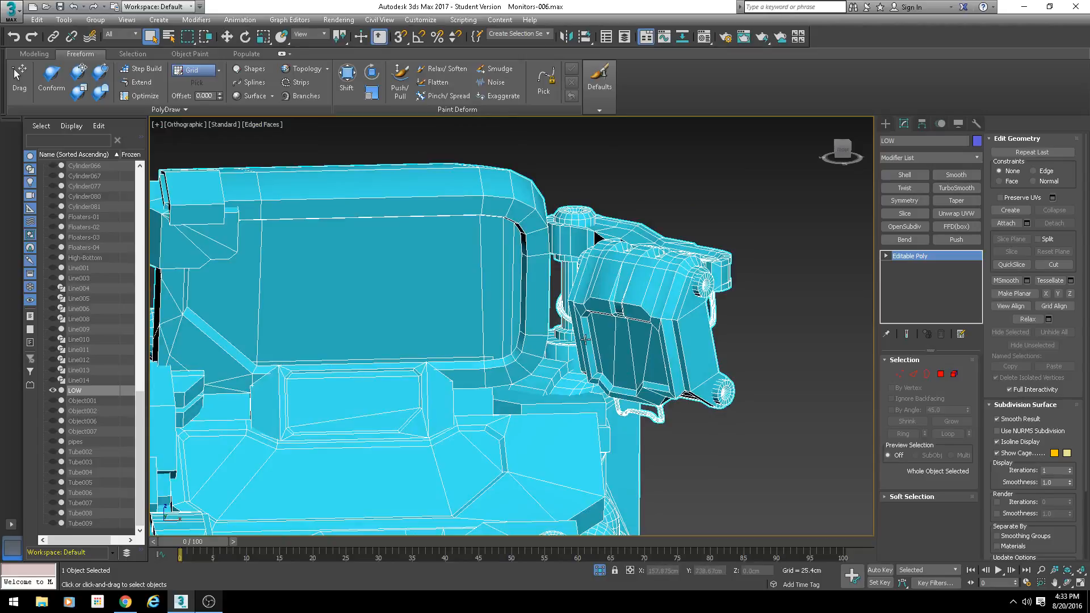
mouse_move(585, 340)
middle_mouse_down("alt")
mouse_move(497, 326)
mouse_move(524, 310)
middle_mouse_up("alt")
- Hide the edged faces and examine the LOW model's plain shading from the front and around its lower pipes
key("F4")
scroll(491, 368, "down", 4)
mouse_move(490, 368)
middle_mouse_down("alt")
mouse_move(437, 366)
mouse_move(447, 314)
mouse_move(551, 324)
middle_mouse_up("alt")
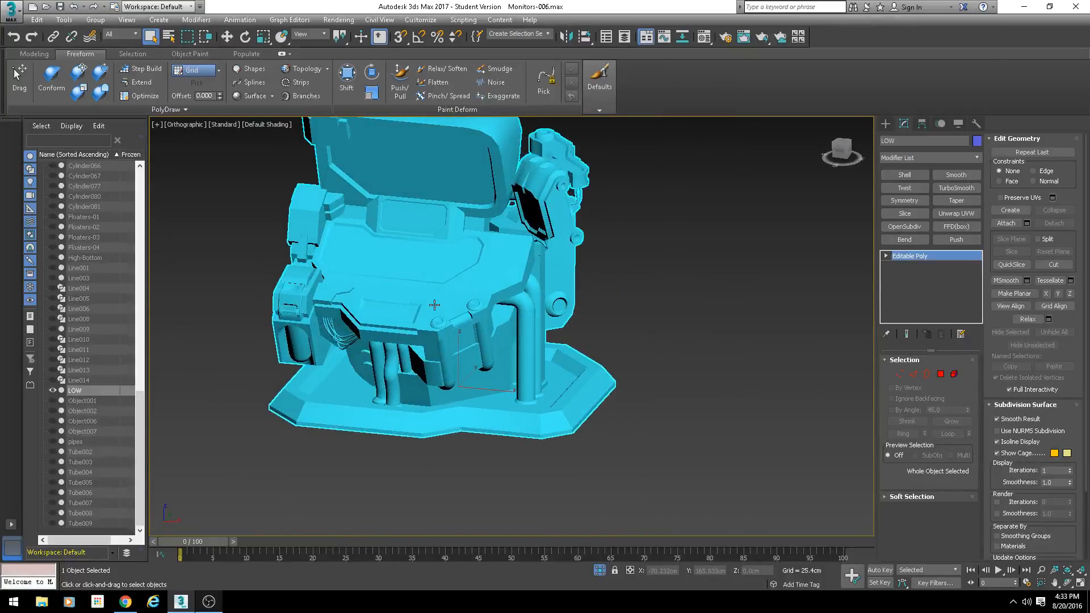
middle_click_drag(434, 304, 469, 380, "alt")
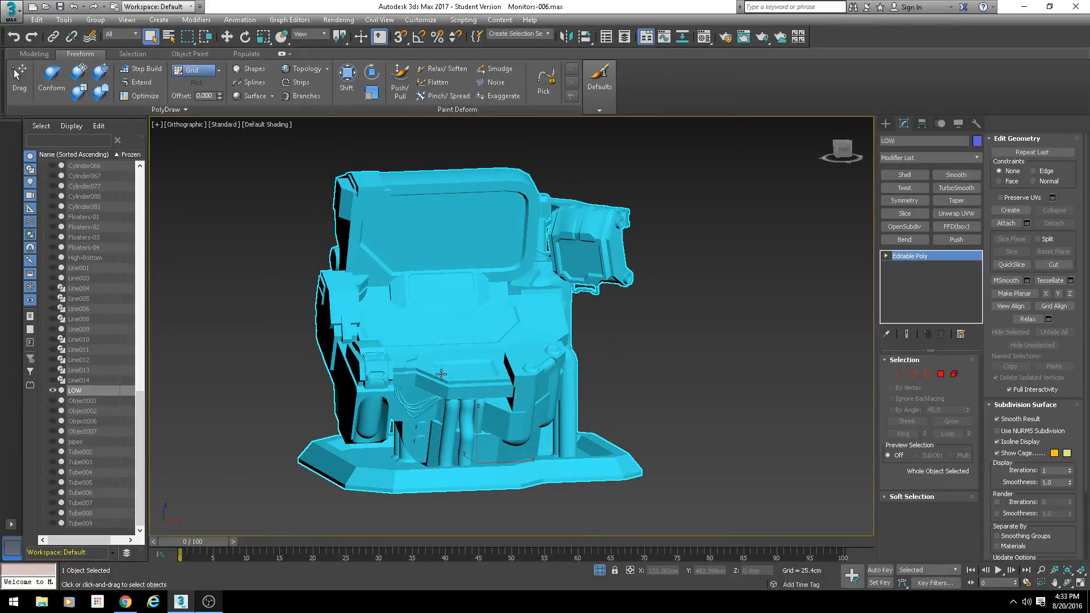
middle_click_drag(540, 416, 514, 403, "alt")
scroll(494, 404, "up", 6)
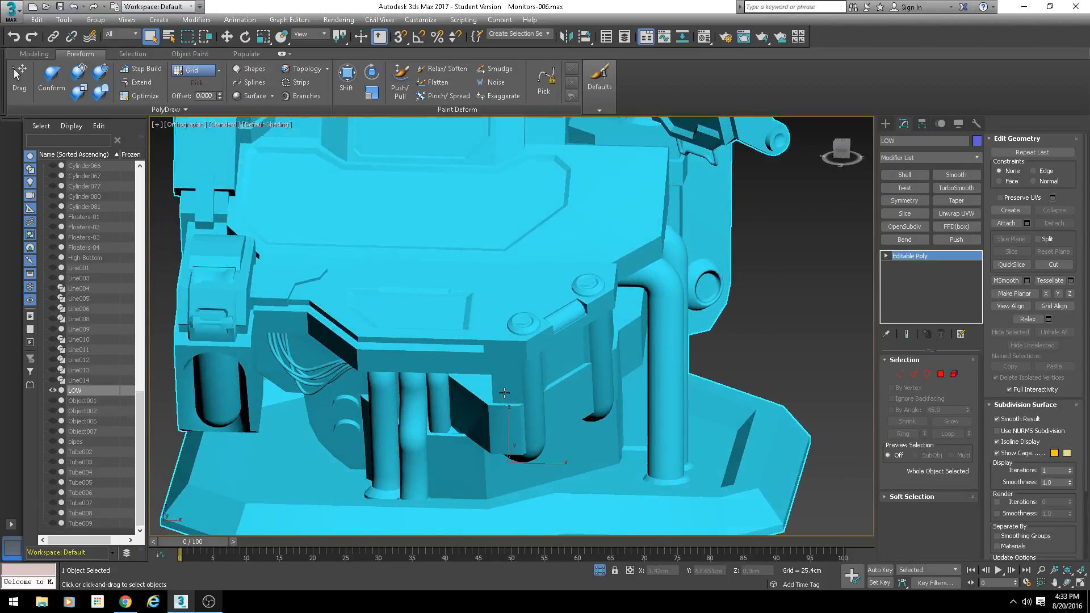
- Switch the viewport to Perspective and show the edged faces on the model again
scroll(505, 393, "down", 6)
key("p")
key("F4")
scroll(552, 392, "down", 6)
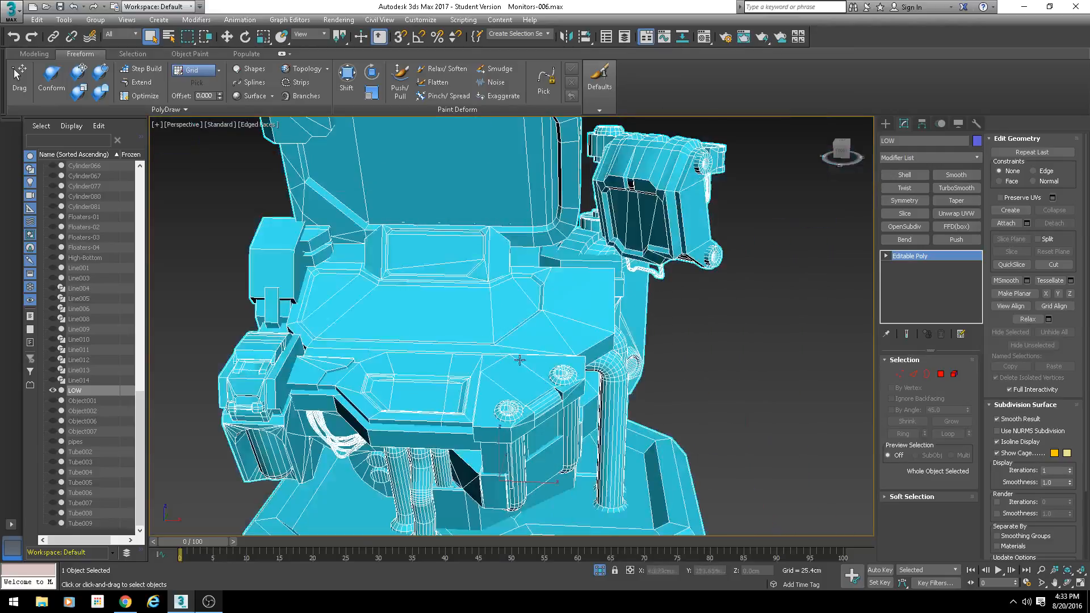
- Examine the mesh density of the hanging cables and pipes beneath the front panel
mouse_move(552, 392)
middle_mouse_down("alt")
mouse_move(494, 367)
mouse_move(559, 329)
mouse_move(564, 351)
mouse_move(579, 334)
mouse_move(502, 386)
mouse_move(482, 368)
mouse_move(536, 255)
mouse_move(522, 327)
mouse_move(568, 392)
mouse_move(556, 380)
middle_mouse_up("alt")
scroll(502, 386, "down", 6)
scroll(482, 368, "up", 6)
scroll(523, 327, "up", 5)
scroll(555, 378, "down", 2)
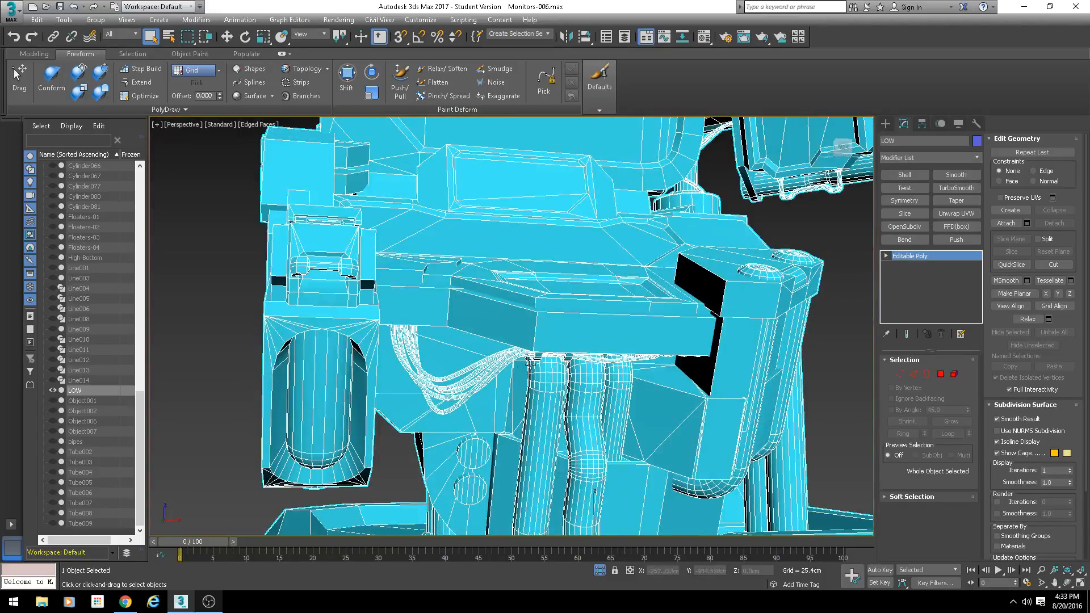
middle_click_drag(528, 367, 506, 339, "alt")
scroll(499, 341, "up", 5)
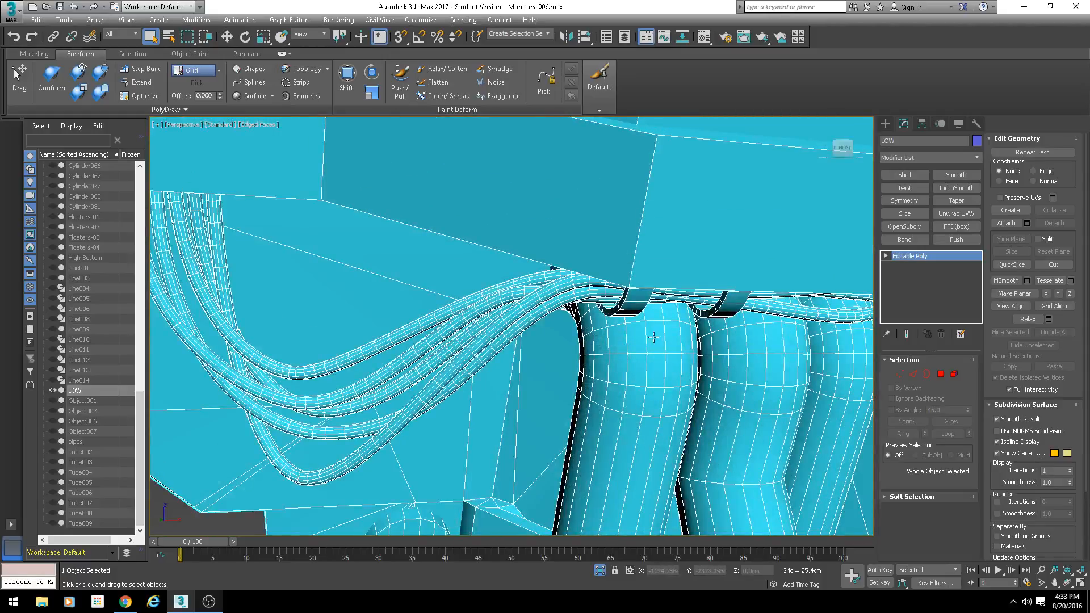
scroll(499, 311, "down", 4)
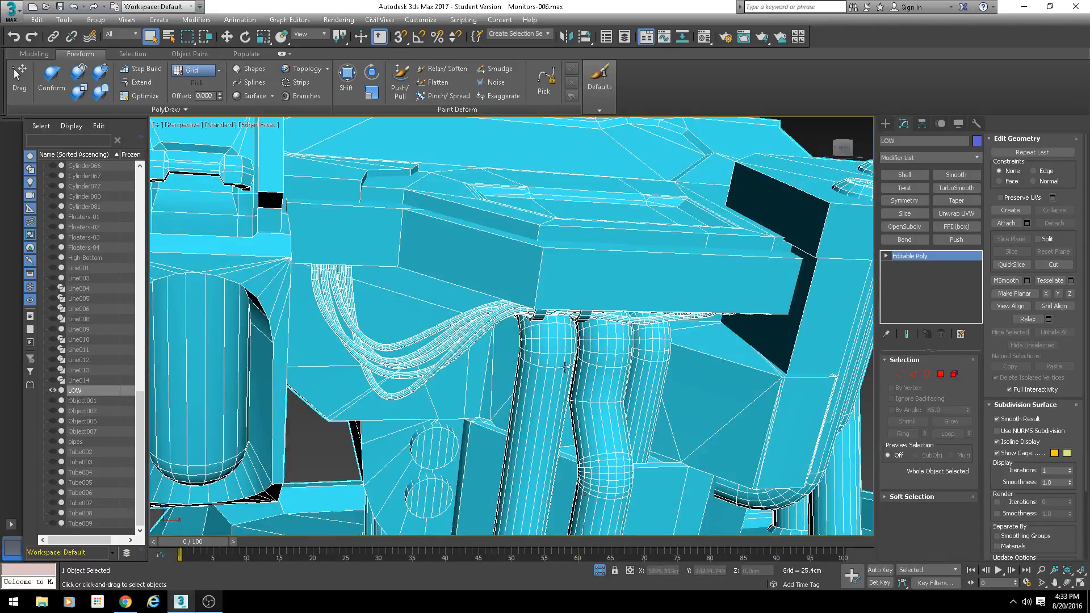
middle_click_drag(530, 364, 538, 336, "alt")
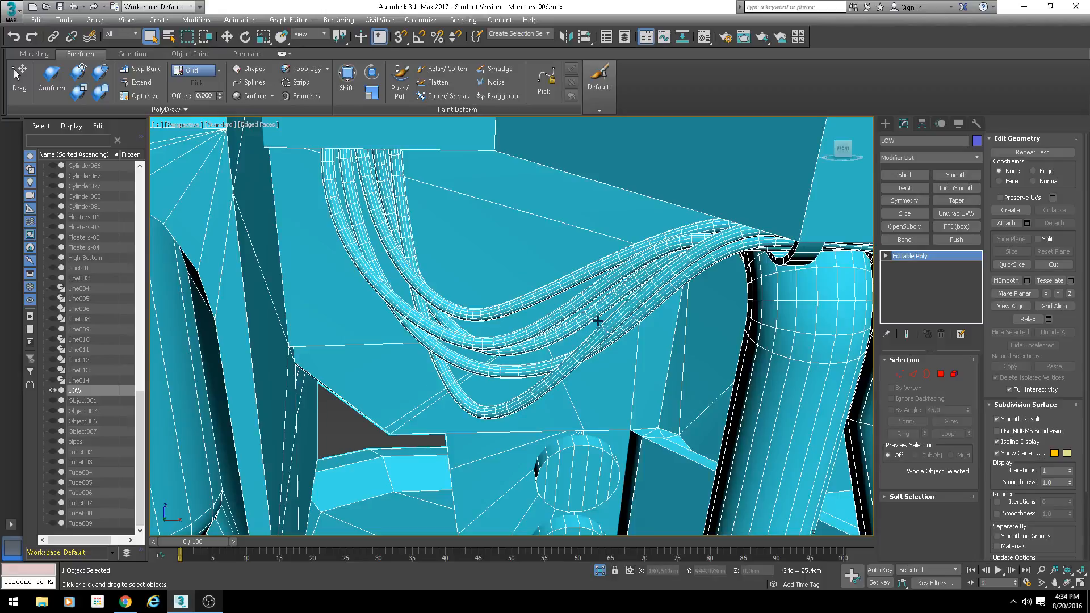
- Examine the thin cables and cylindrical details elsewhere on the model, then review the whole mesh
scroll(674, 343, "down", 7)
middle_click_drag(673, 343, 571, 335, "alt")
scroll(485, 360, "down", 10)
scroll(570, 335, "up", 6)
middle_click_drag(517, 233, 533, 320)
scroll(529, 318, "up", 3)
scroll(537, 374, "up", 4)
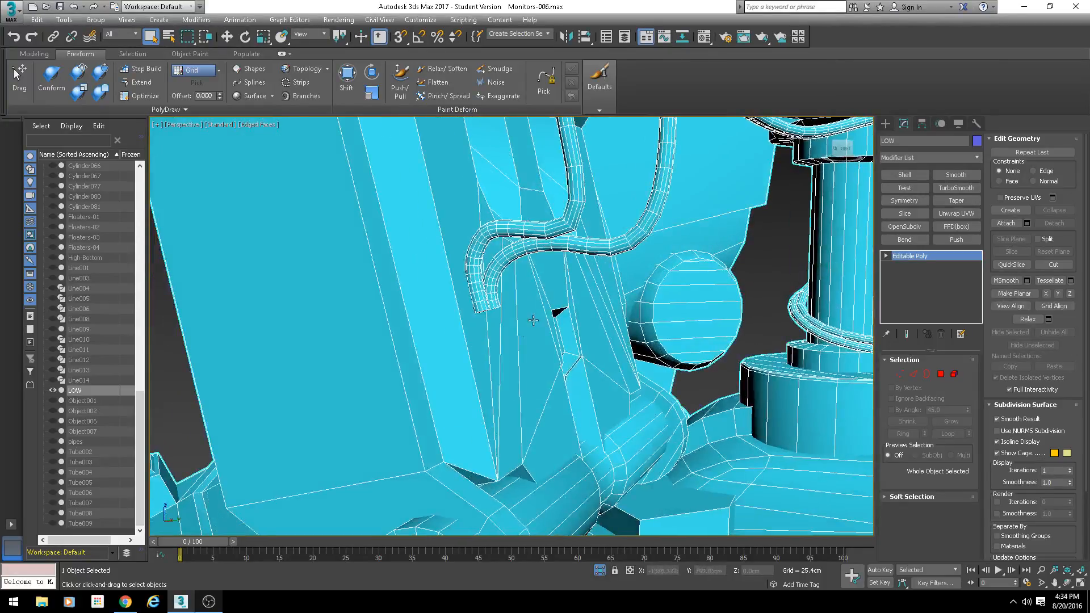
scroll(516, 361, "down", 4)
middle_click_drag(516, 361, 568, 320, "alt")
scroll(574, 372, "down", 4)
middle_click_drag(490, 296, 528, 307, "alt")
scroll(395, 294, "up", 5)
middle_click_drag(395, 294, 544, 332, "alt")
scroll(545, 331, "down", 4)
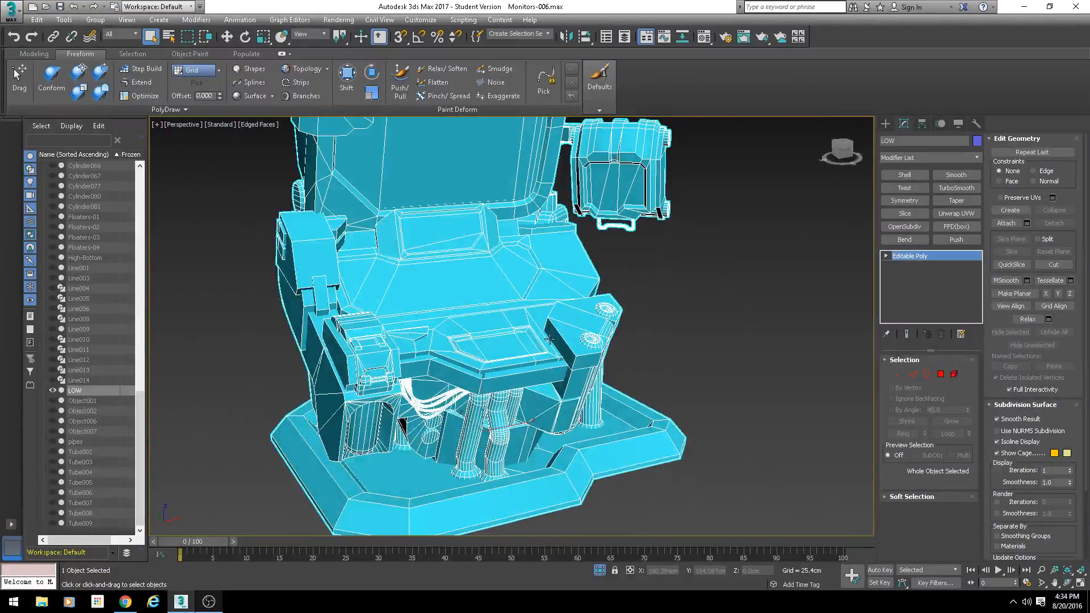
middle_click_drag(503, 262, 545, 331, "alt")
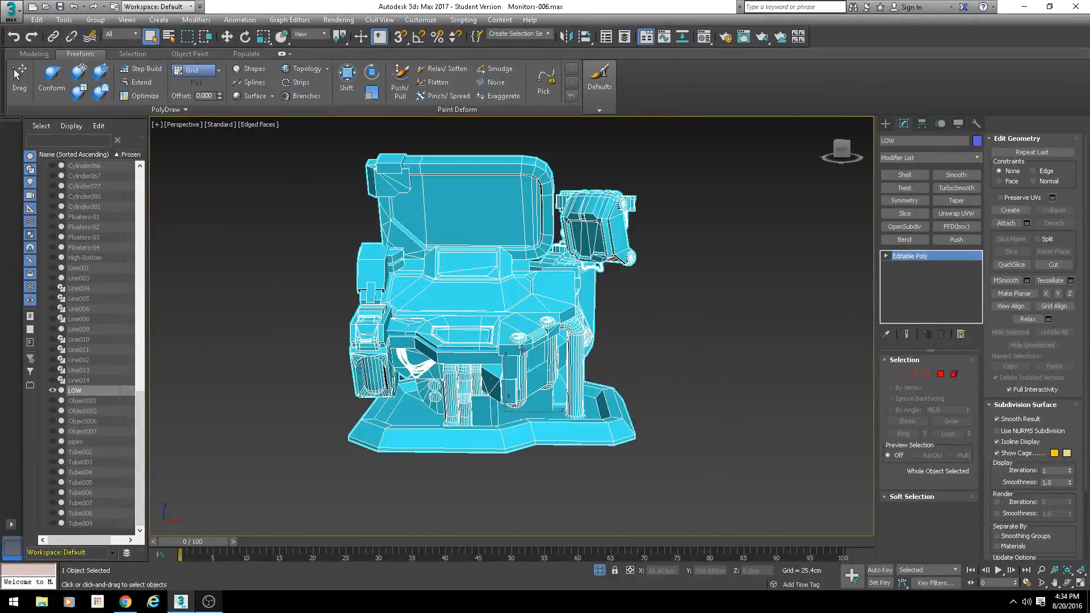
- Hide the edged faces and examine the shading of the vertical pipes and their base flanges
scroll(521, 350, "up", 5)
mouse_move(616, 355)
middle_mouse_down("alt")
mouse_move(591, 372)
mouse_move(552, 359)
mouse_move(554, 339)
mouse_move(502, 318)
middle_mouse_up("alt")
scroll(552, 360, "down", 5)
scroll(552, 360, "up", 5)
key("F4")
scroll(347, 391, "up", 6)
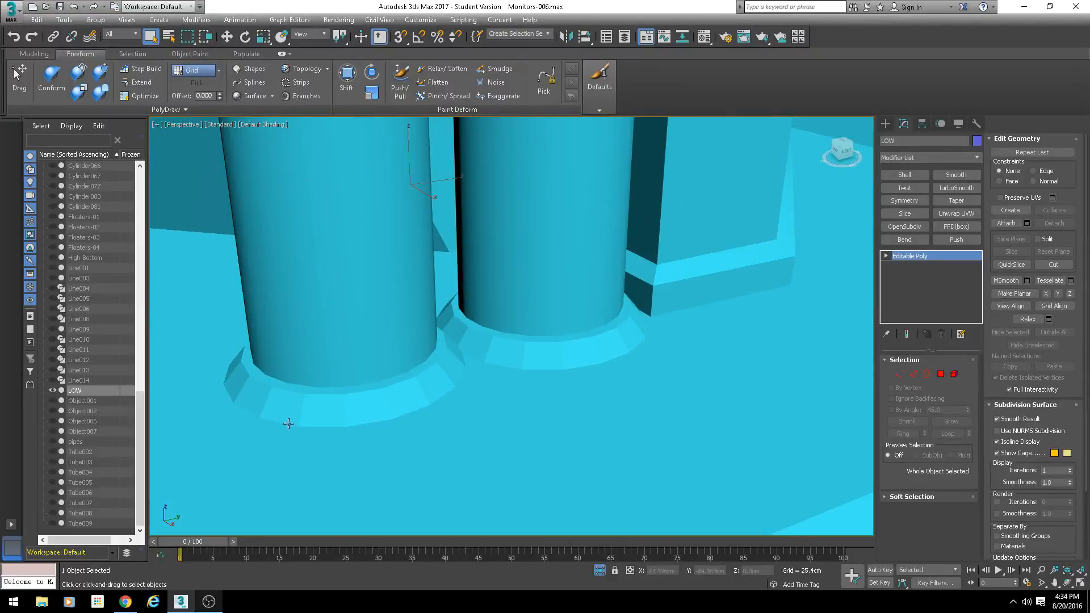
scroll(332, 426, "down", 4)
middle_click_drag(332, 426, 530, 400)
scroll(503, 378, "down", 3)
middle_click_drag(354, 283, 404, 261, "alt")
scroll(420, 244, "down", 5)
scroll(404, 260, "up", 6)
scroll(552, 297, "up", 5)
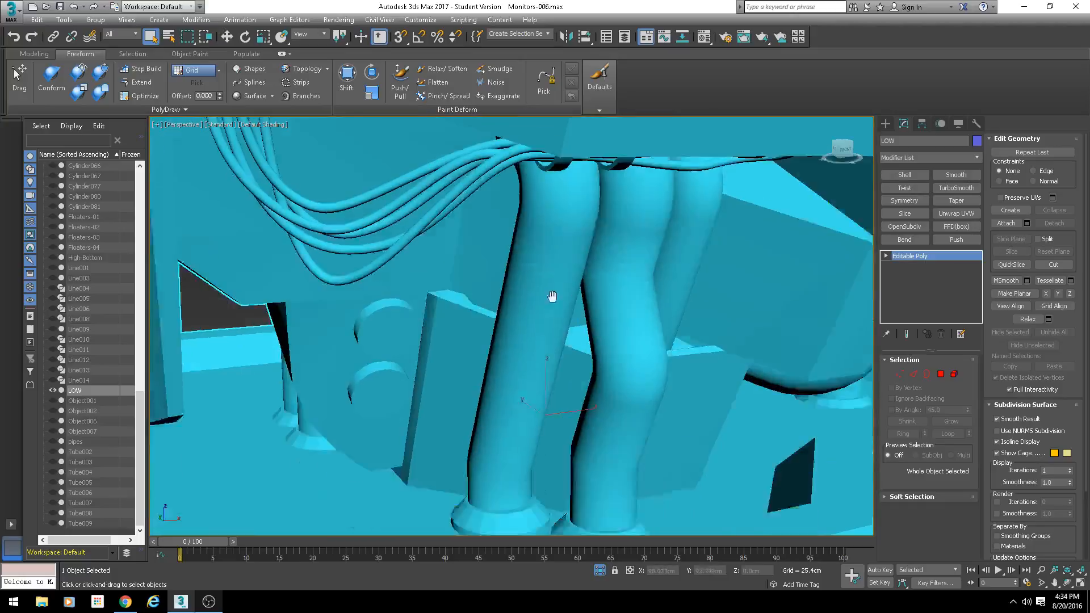
scroll(516, 347, "down", 3)
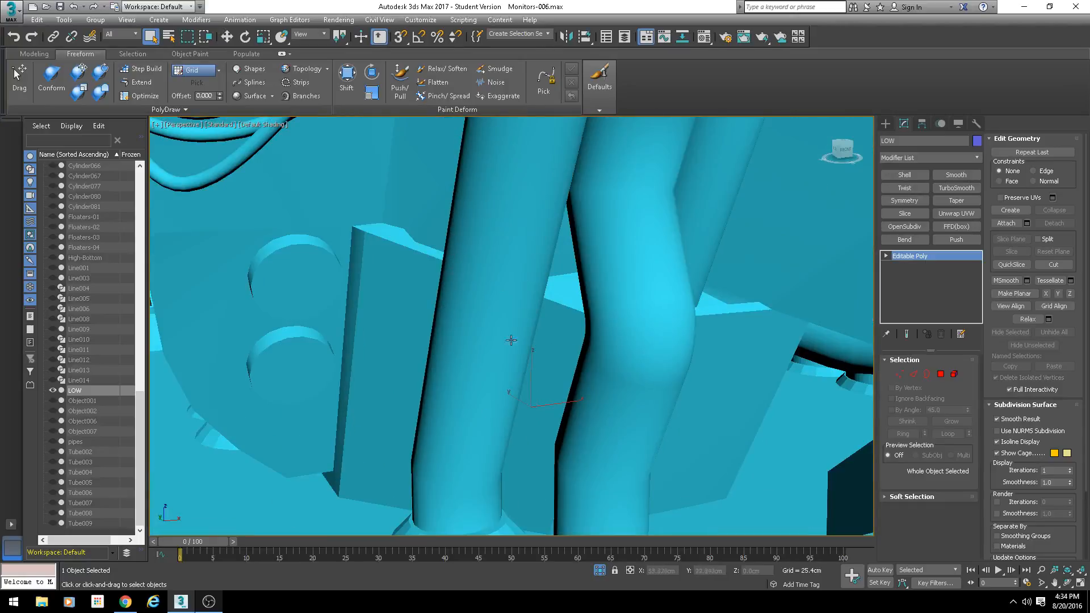
- Inspect the pipe base flanges up close, comparing them with and without edged faces
middle_click_drag(511, 340, 452, 434, "alt")
scroll(449, 384, "down", 2)
scroll(498, 391, "up", 6)
key("F4")
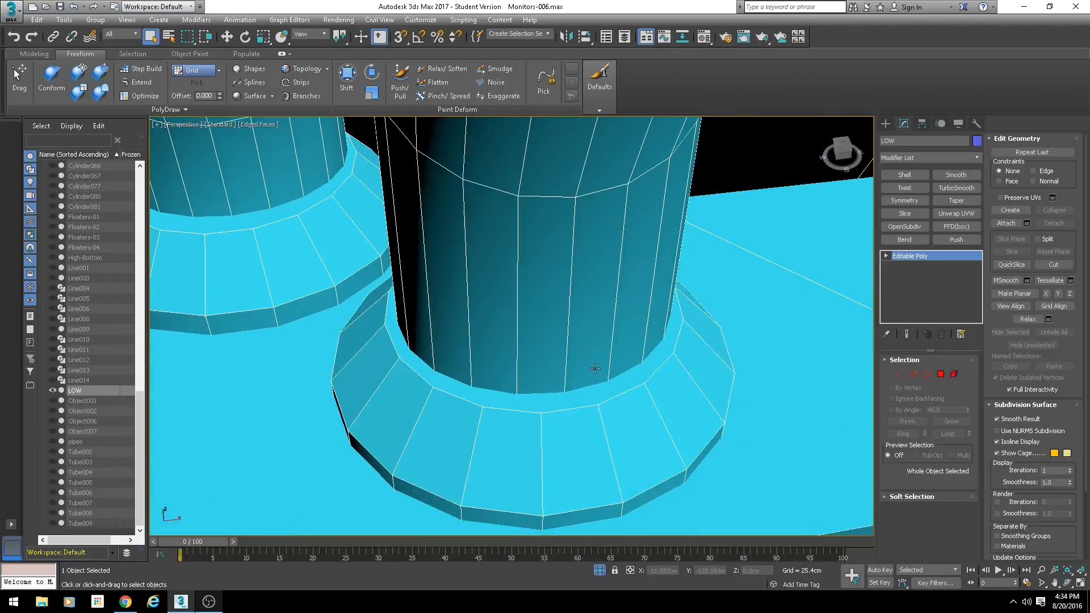
key("F4")
scroll(570, 431, "down", 3)
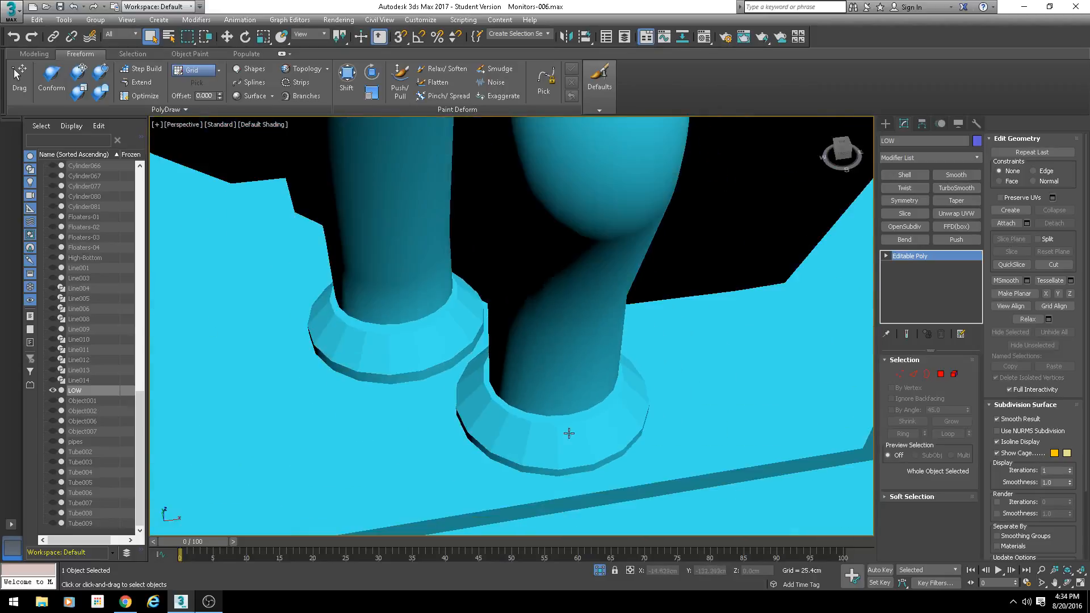
middle_click_drag(506, 440, 590, 335, "alt")
scroll(602, 317, "down", 2)
scroll(588, 315, "down", 3)
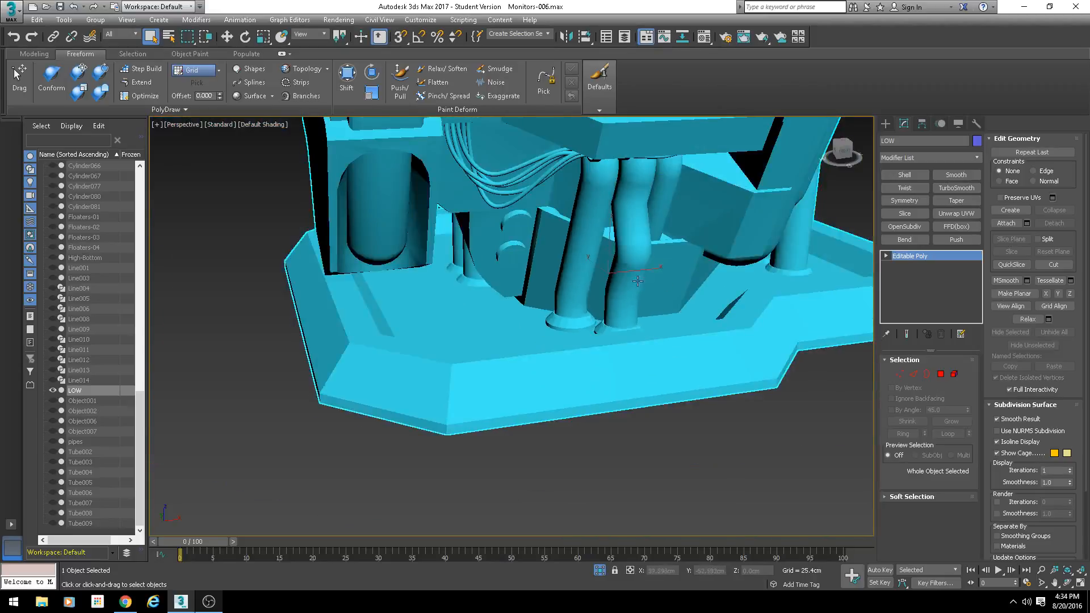
scroll(584, 420, "up", 1)
middle_click_drag(638, 281, 462, 359)
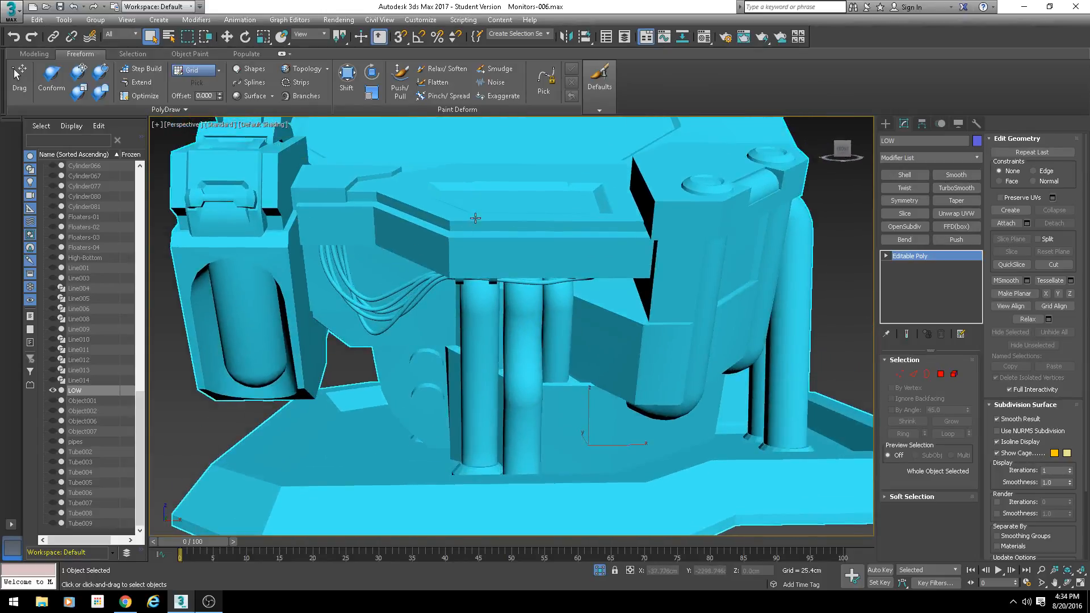
scroll(559, 301, "down", 4)
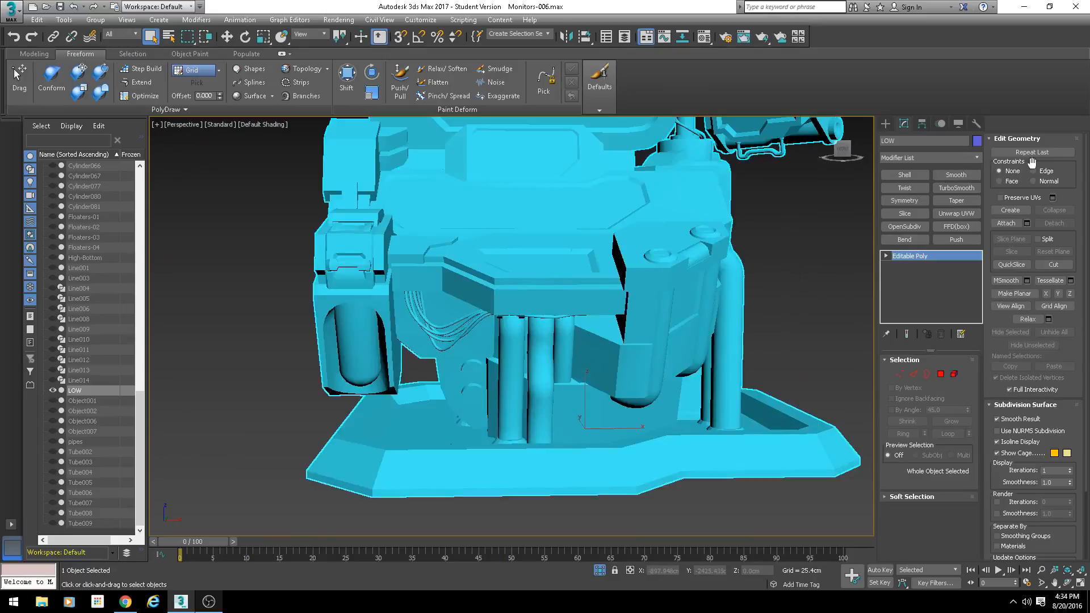
- Select one polygon on the bent middle pipe and move it from smoothing group 1 to smoothing group 12
left_click(939, 374)
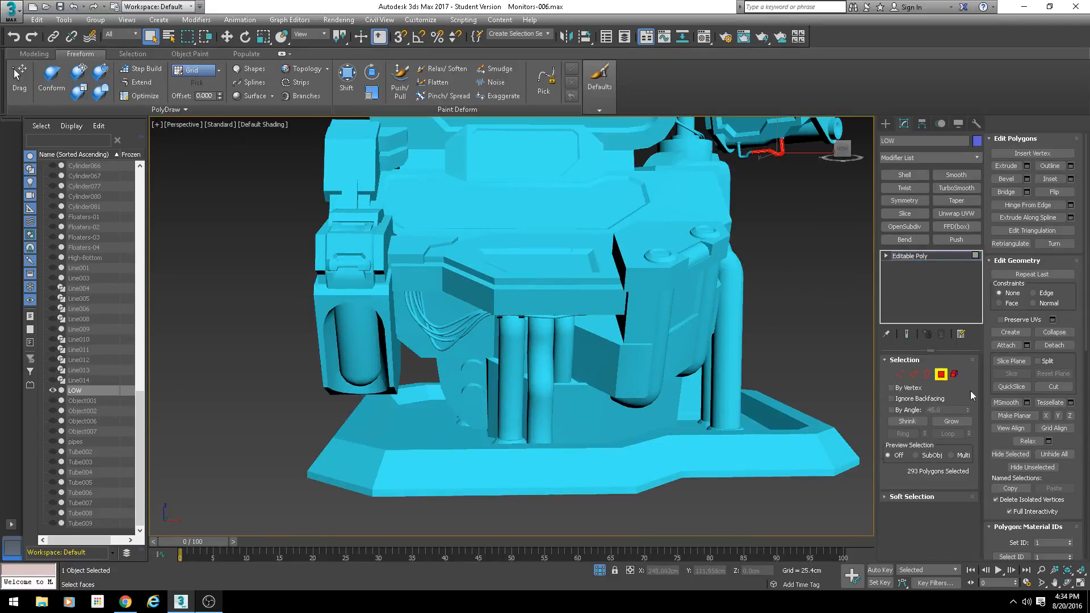
scroll(990, 412, "down", 10)
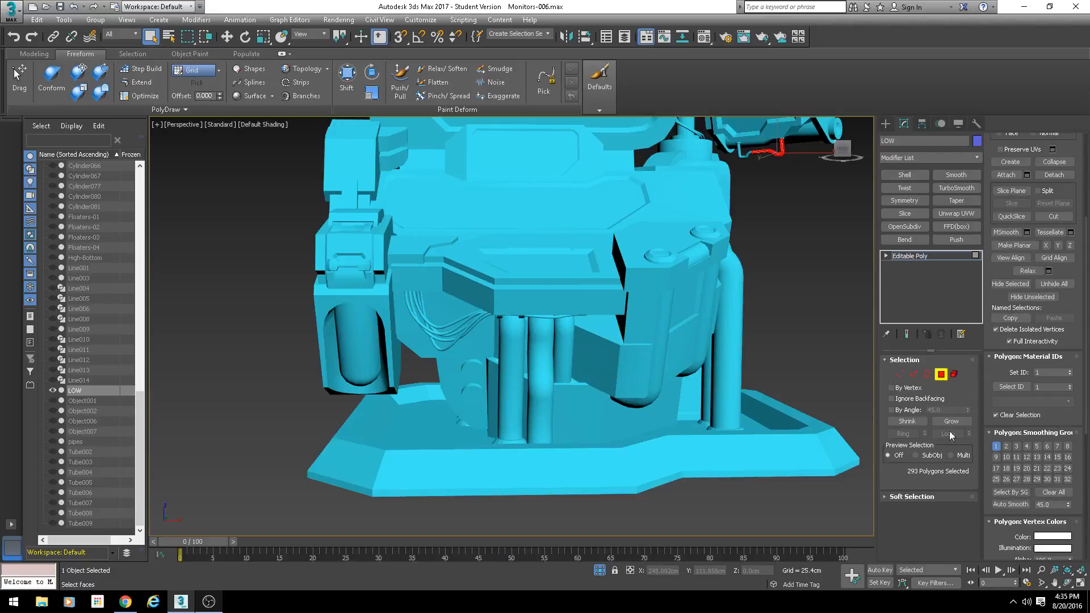
scroll(572, 347, "up", 5)
left_click(496, 352)
middle_click_drag(528, 438, 509, 218)
middle_click_drag(509, 218, 511, 234)
scroll(511, 234, "up", 3)
left_click(502, 244)
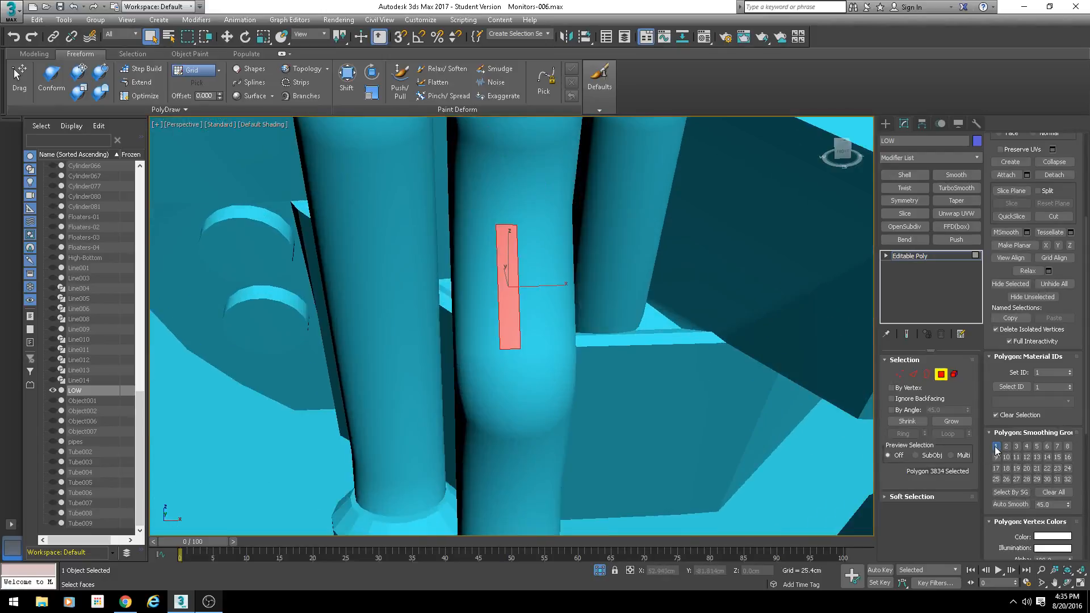
left_click(996, 449)
left_click(1027, 457)
- Check the reassigned polygon on the bent pipe and leave polygon-level editing of the LOW object
middle_click_drag(644, 368, 649, 326)
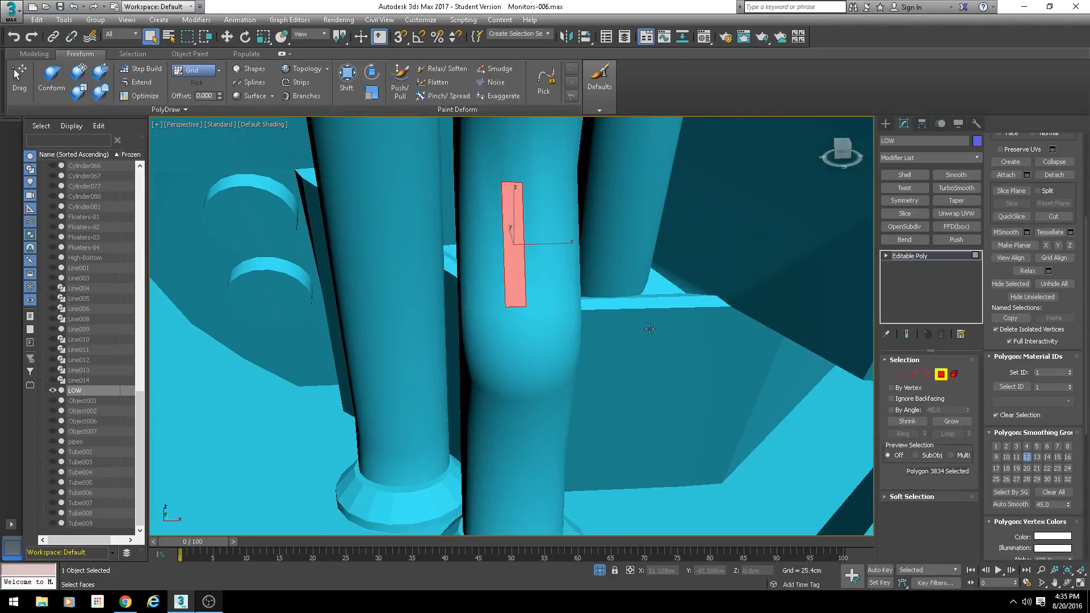
left_click(653, 341)
scroll(694, 410, "down", 5)
middle_click_drag(688, 404, 597, 280, "alt")
scroll(720, 379, "up", 5)
scroll(540, 383, "down", 5)
left_click(601, 271)
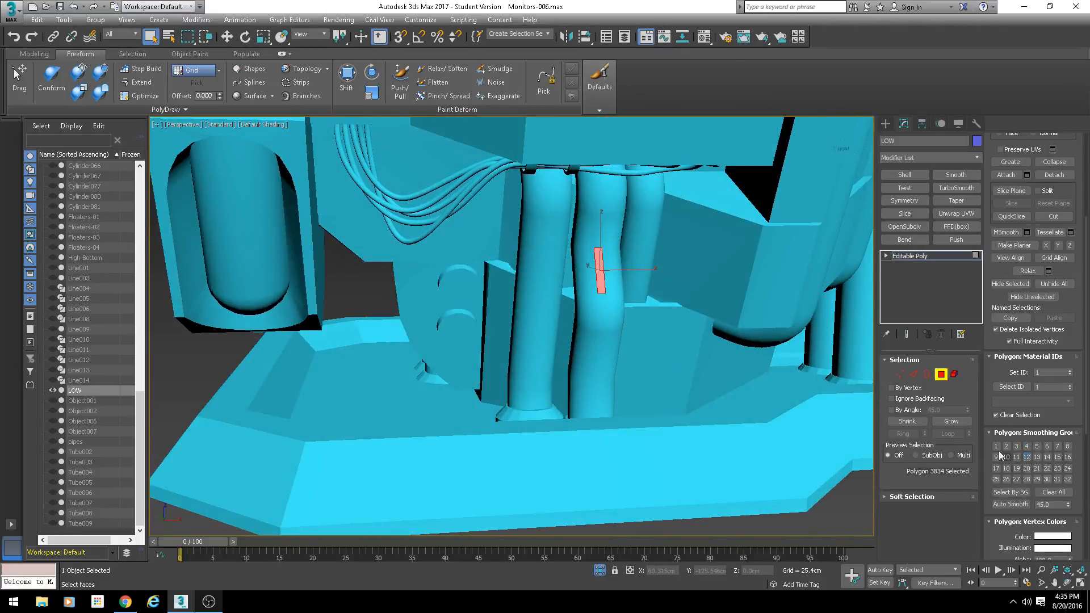
left_click(943, 375)
scroll(653, 272, "down", 5)
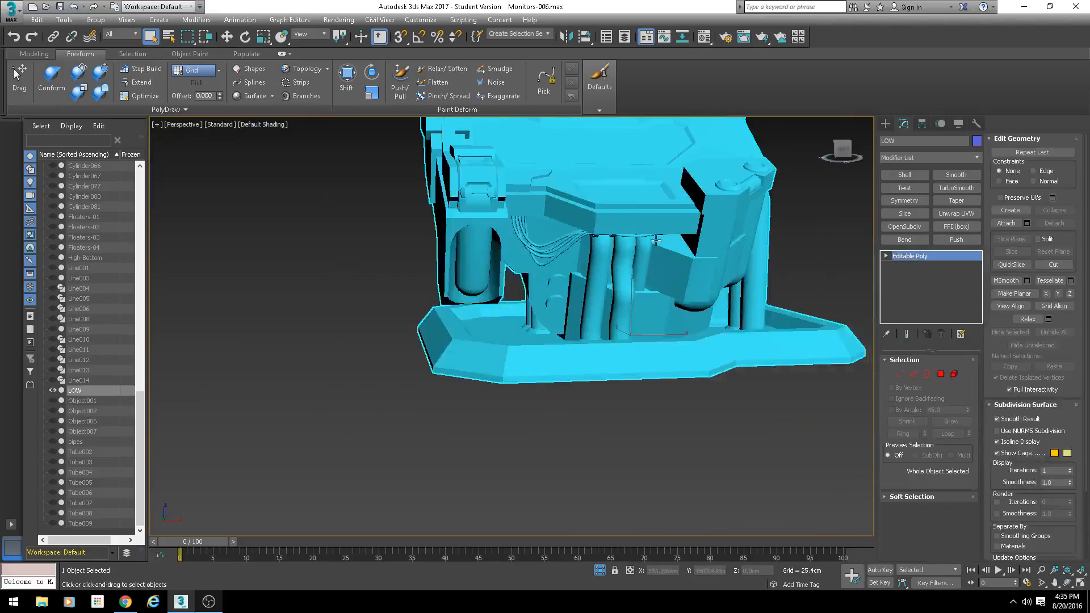
- Add a Smooth modifier to the whole LOW object and inspect the faceted shading on its front panel and pipes
middle_click_drag(653, 272, 627, 347)
left_click(956, 175)
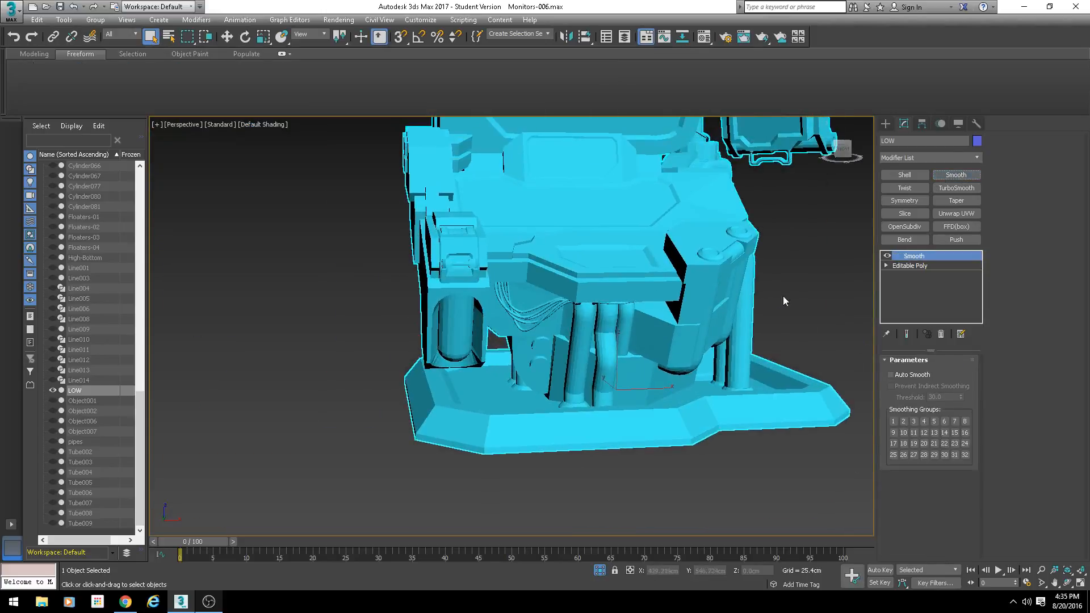
middle_click_drag(782, 295, 717, 360)
middle_click_drag(612, 325, 638, 296)
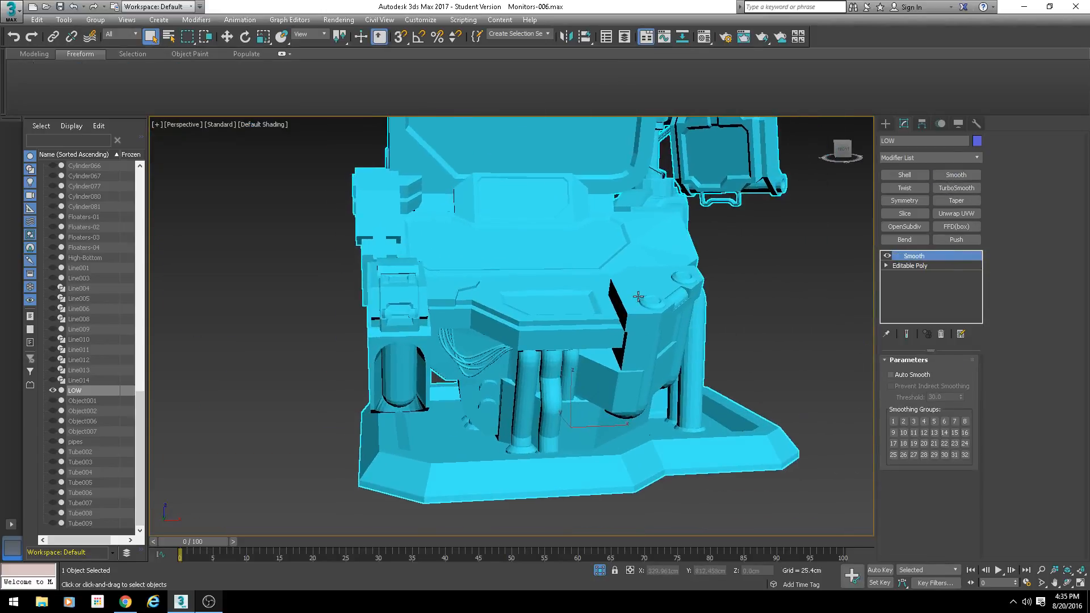
scroll(638, 296, "up", 3)
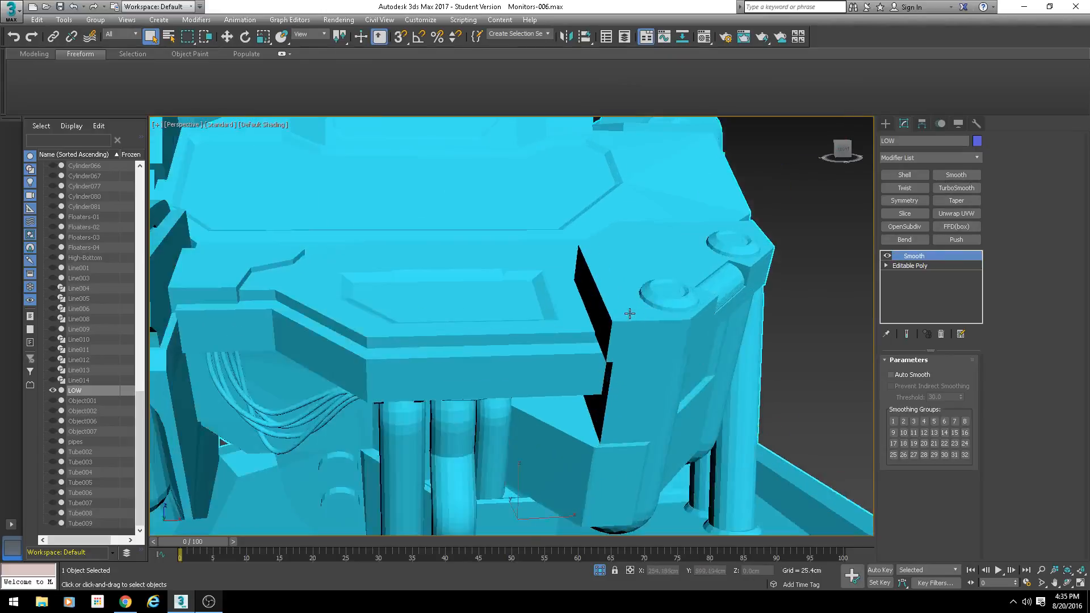
scroll(532, 319, "up", 5)
scroll(619, 278, "up", 6)
middle_click_drag(620, 278, 531, 322, "alt")
scroll(601, 273, "down", 4)
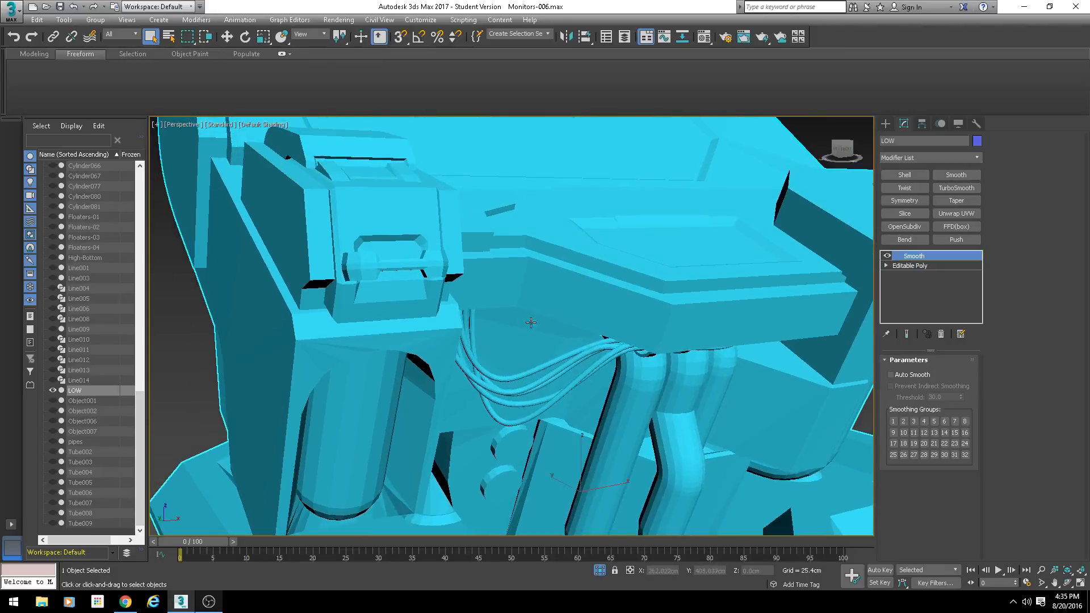
- Enable Auto Smooth on the Smooth modifier and inspect the shading of the pipes and front housing
left_click(895, 375)
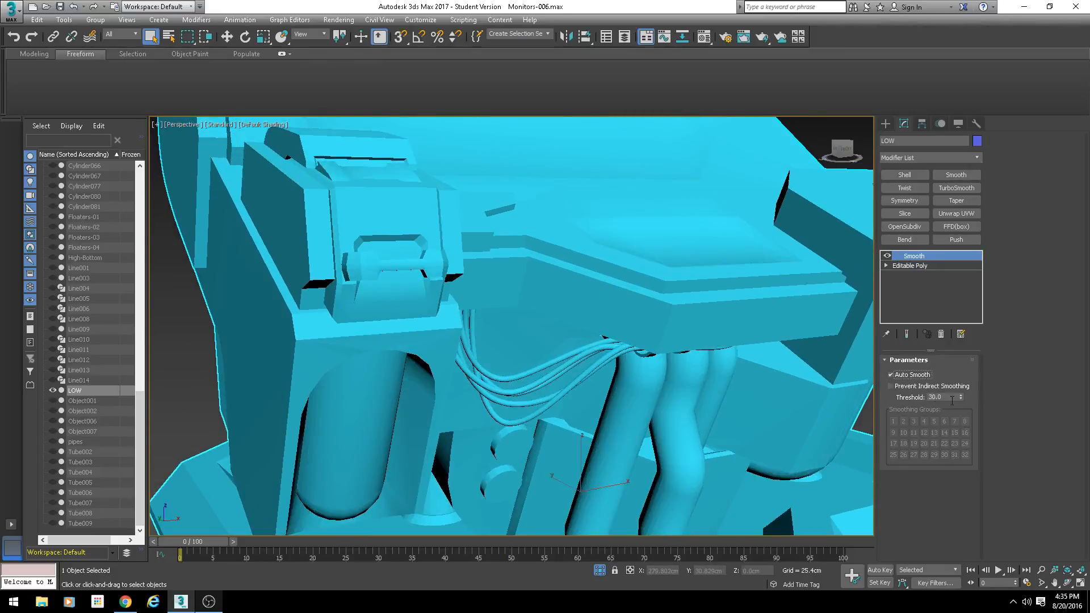
scroll(579, 344, "down", 5)
middle_click_drag(579, 344, 512, 278, "alt")
scroll(512, 278, "up", 4)
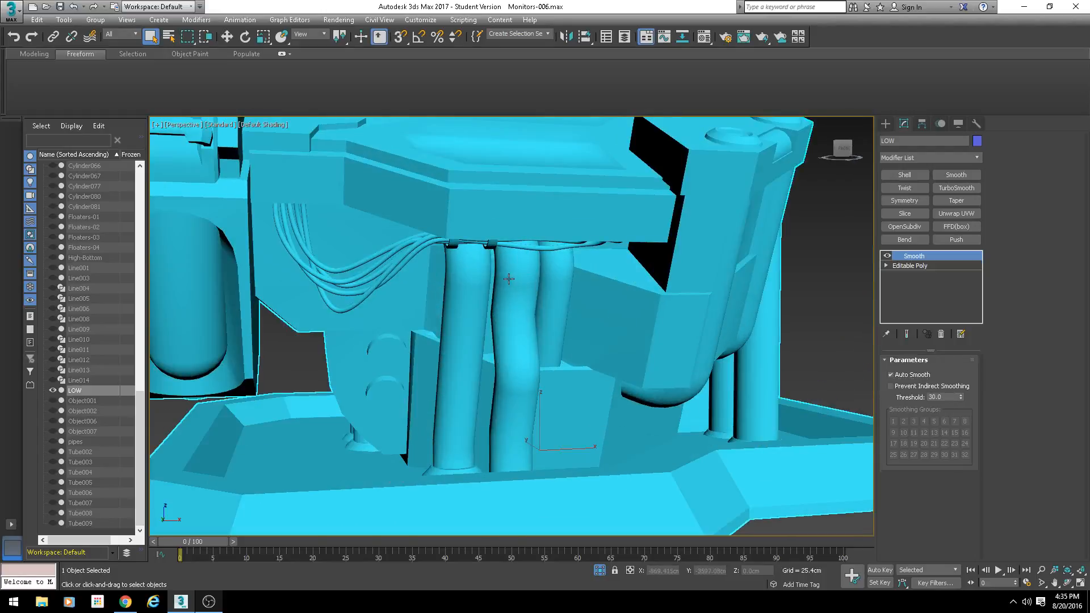
scroll(653, 312, "up", 3)
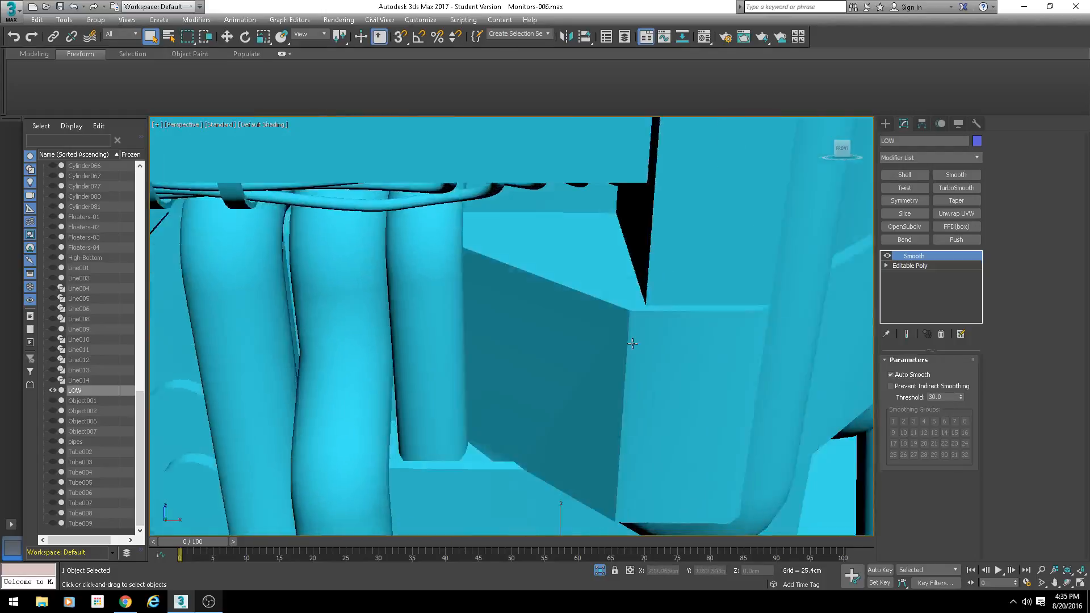
- Inspect the Auto Smooth shading on the bent pipes, their base flanges, the base plate and the surrounding housing
middle_click_drag(632, 341, 602, 340, "alt")
middle_click_drag(601, 341, 573, 243)
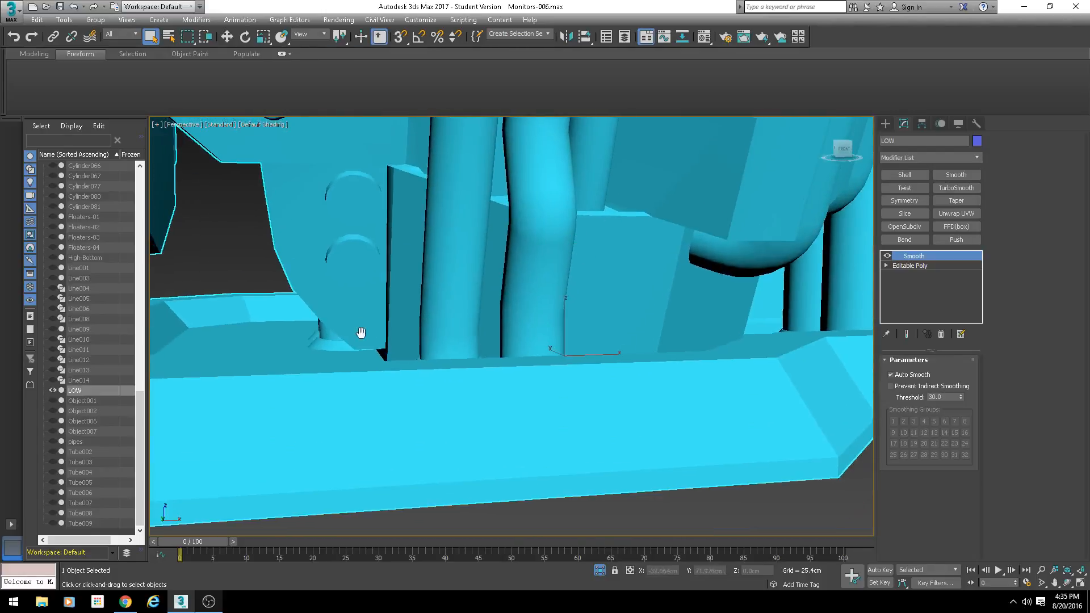
middle_click_drag(360, 333, 375, 392, "alt")
middle_click_drag(581, 406, 638, 418)
scroll(496, 392, "up", 3)
middle_click_drag(502, 392, 507, 414, "alt")
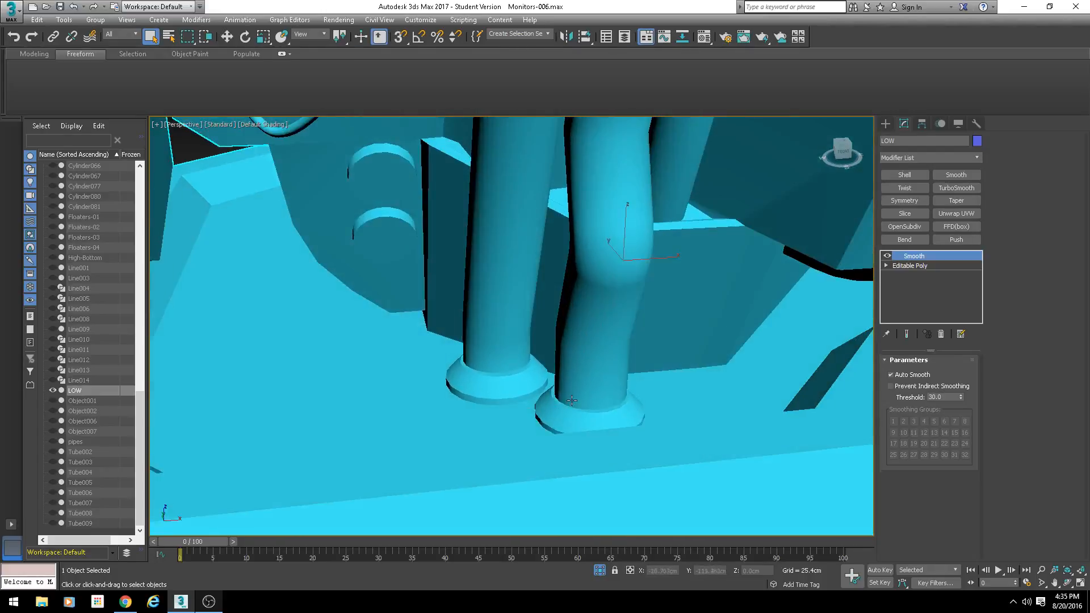
scroll(518, 404, "up", 4)
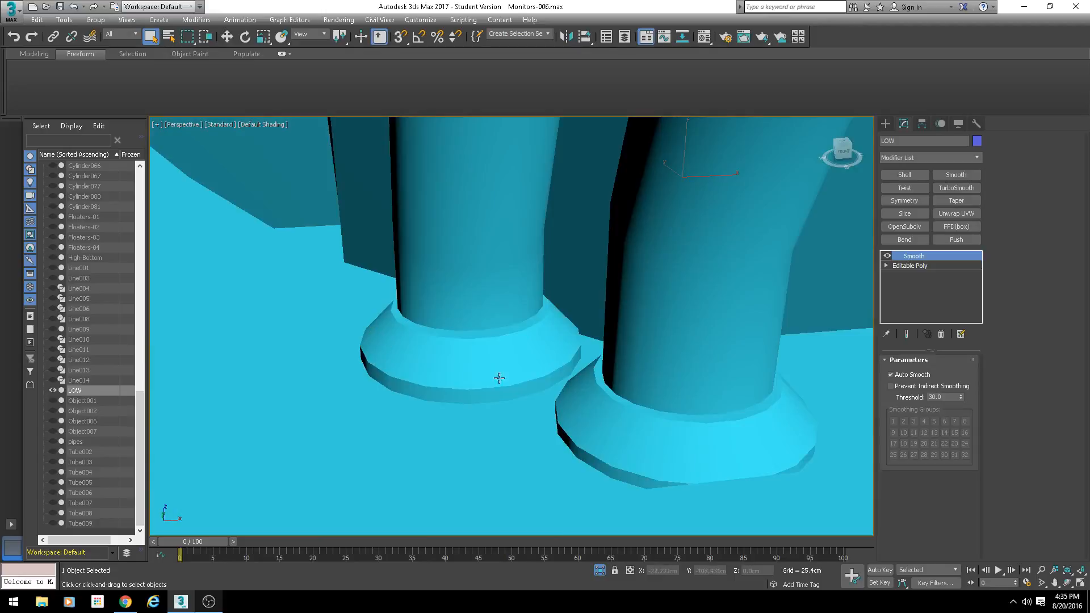
scroll(530, 311, "down", 6)
middle_click_drag(490, 296, 495, 355)
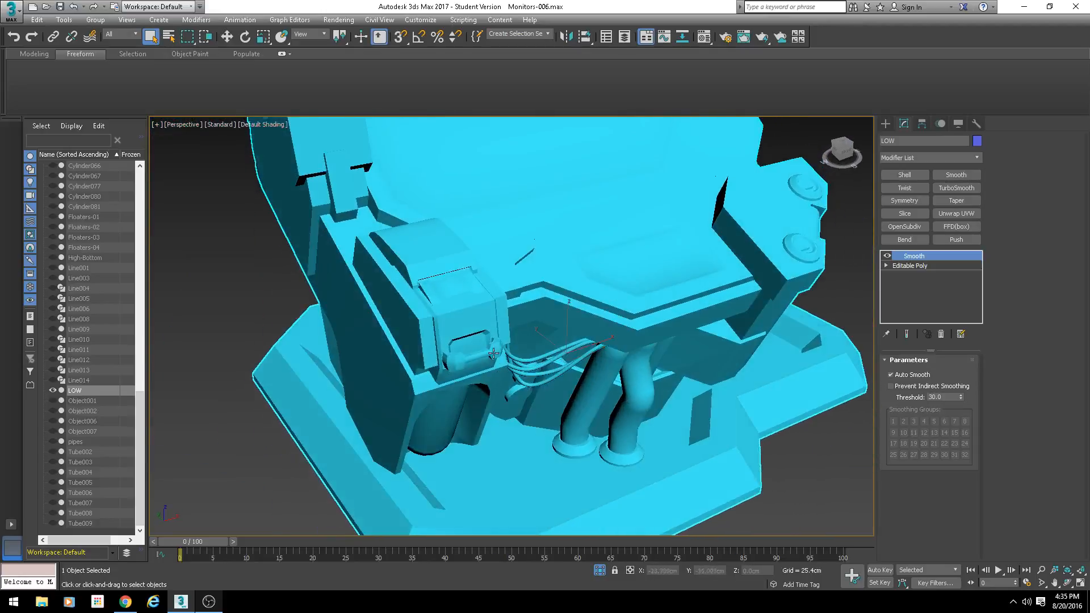
- Try an Auto Smooth threshold of 59.9 and inspect the shading of the side box and its handle
scroll(472, 320, "up", 3)
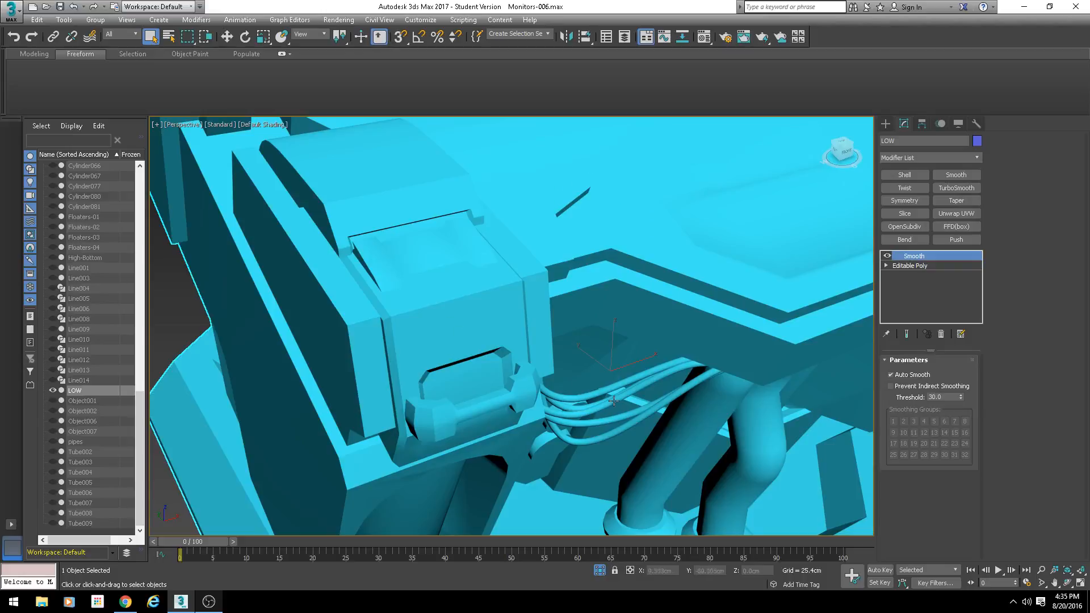
middle_click_drag(448, 328, 565, 353, "alt")
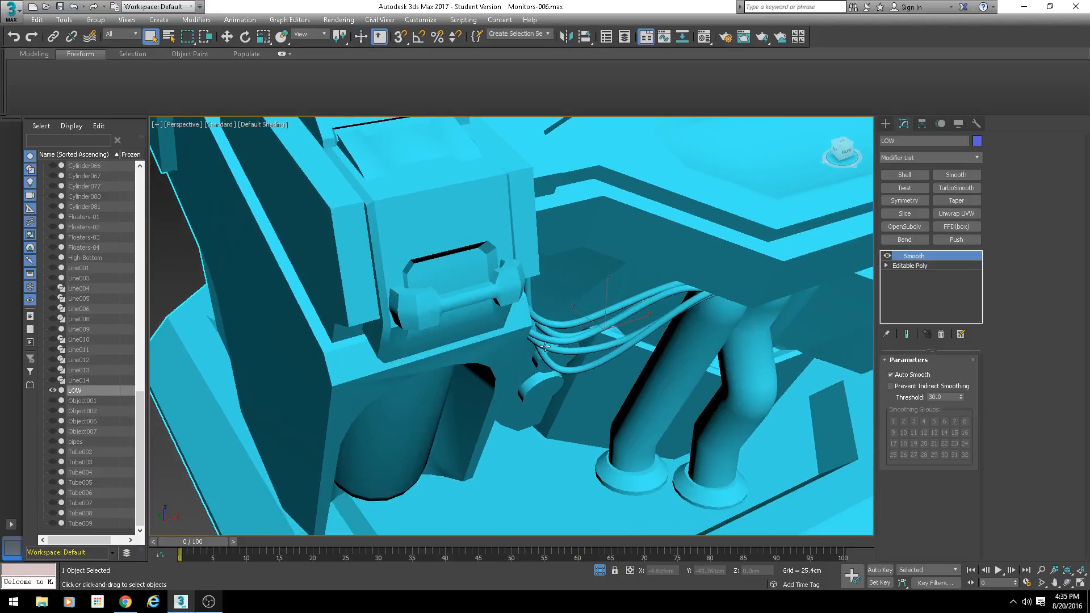
scroll(669, 387, "up", 6)
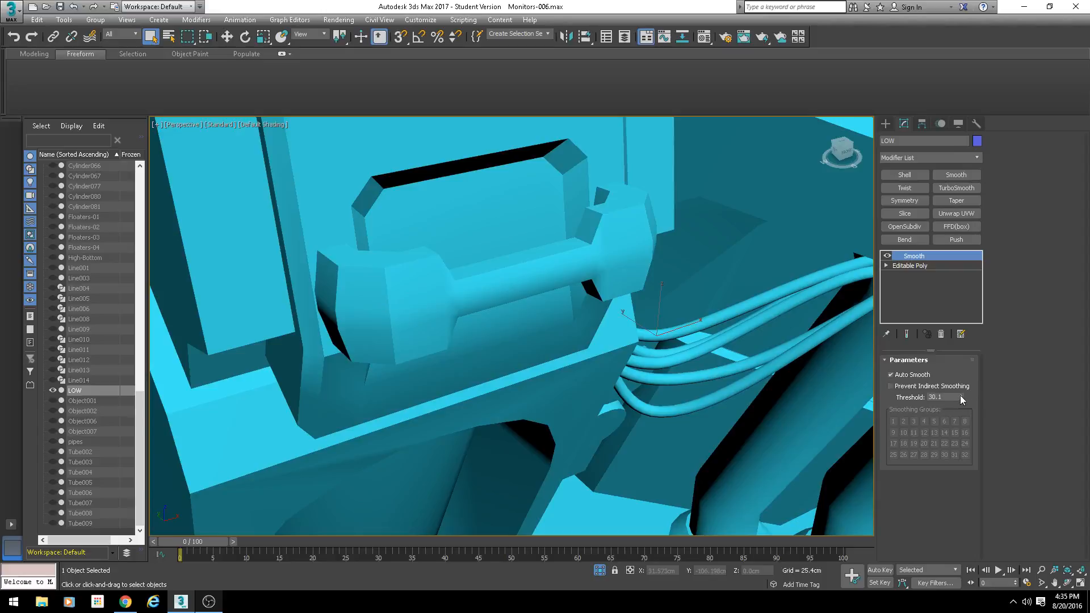
left_click_drag(961, 397, 930, 236)
scroll(540, 353, "down", 5)
middle_click_drag(540, 353, 486, 371, "alt")
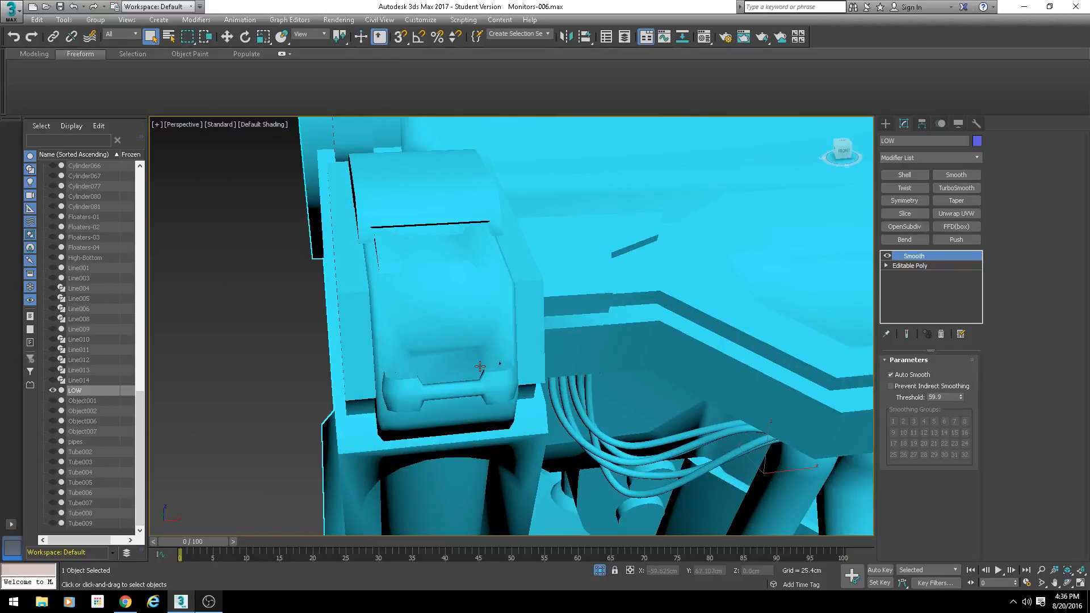
scroll(424, 352, "up", 5)
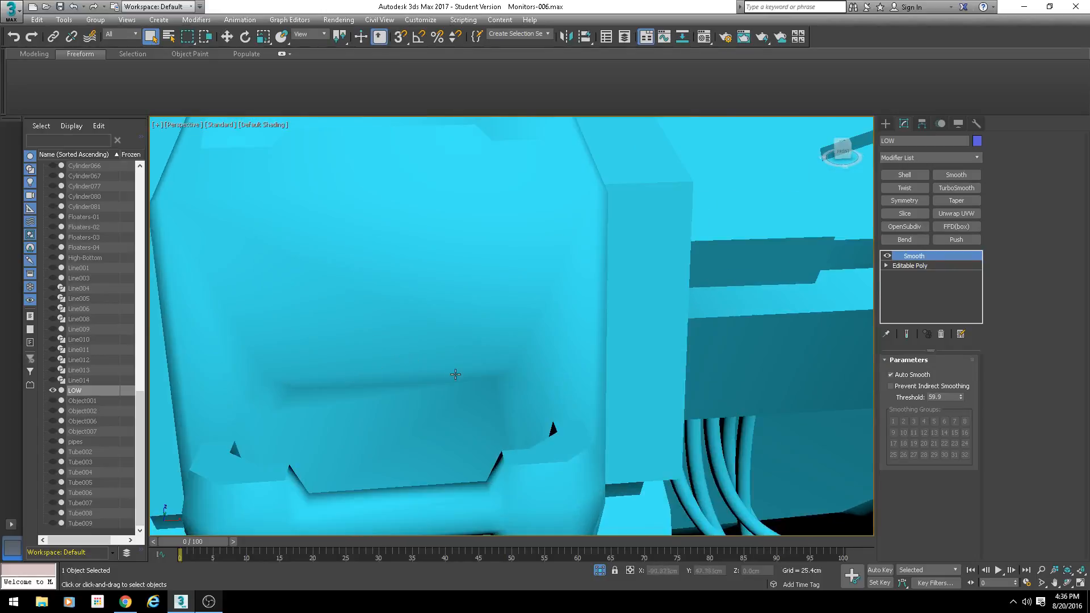
middle_click_drag(464, 391, 472, 369, "alt")
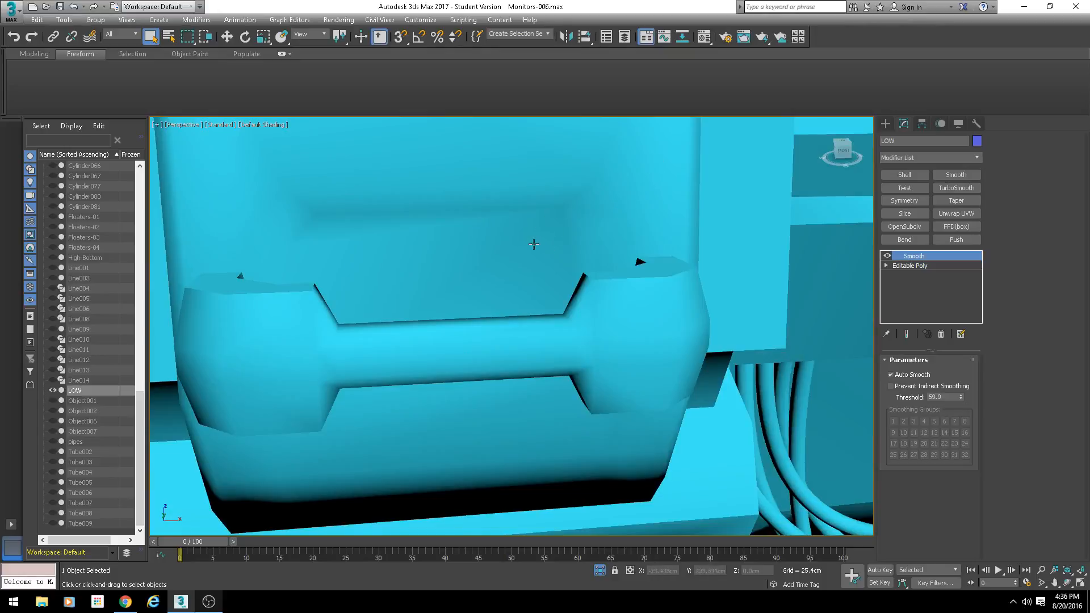
scroll(610, 261, "down", 5)
middle_click_drag(392, 340, 477, 349, "alt")
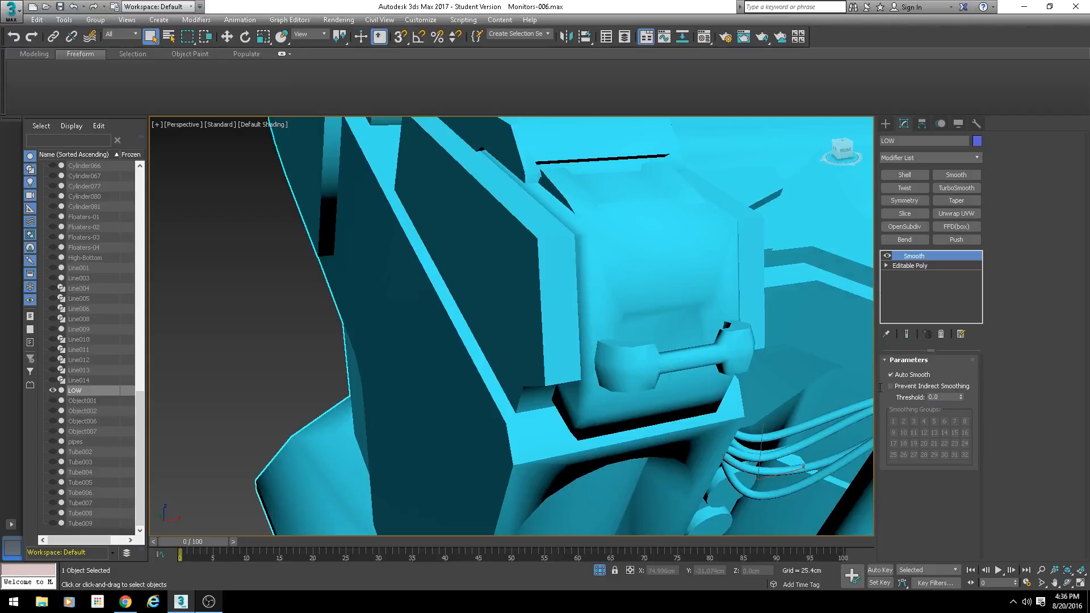
- Set the Auto Smooth threshold to 30 and convert the LOW object to an Editable Poly
key("Return")
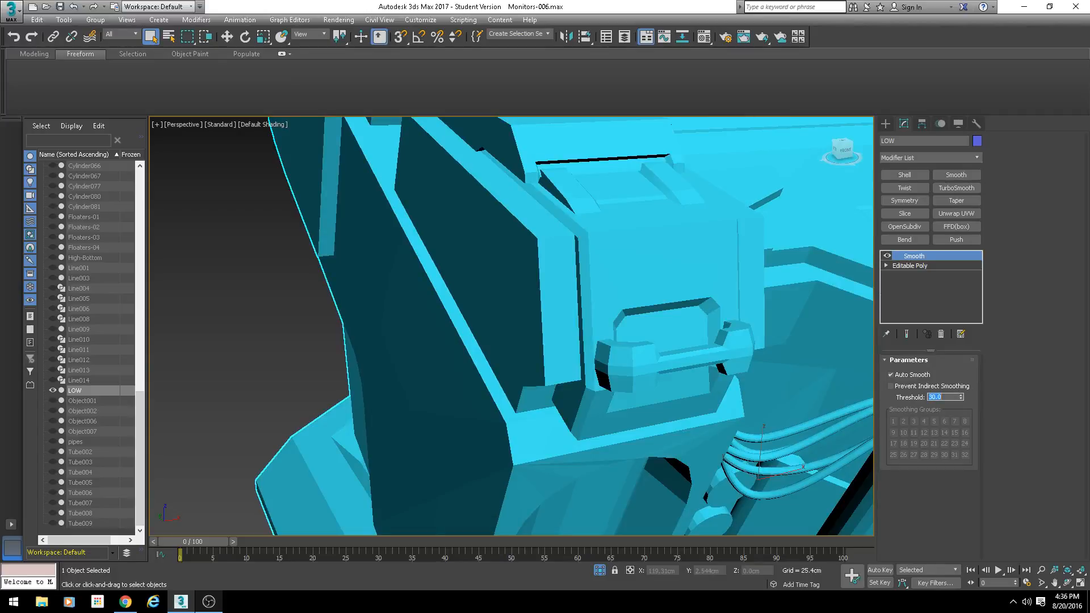
scroll(816, 314, "down", 4)
middle_click_drag(815, 314, 598, 323, "alt")
right_click(598, 323)
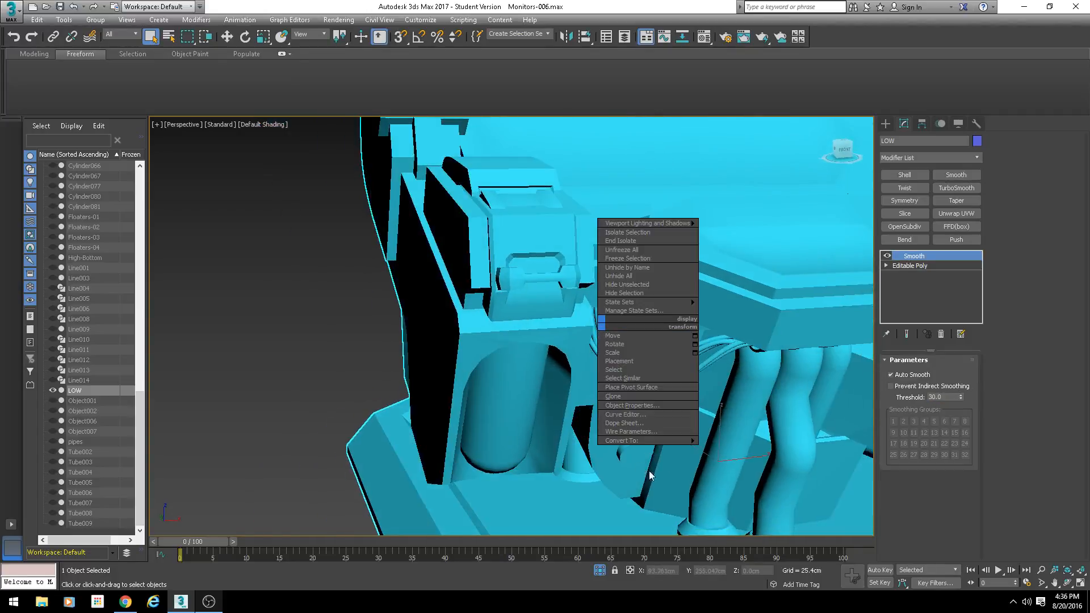
mouse_move(622, 441)
left_click(706, 449)
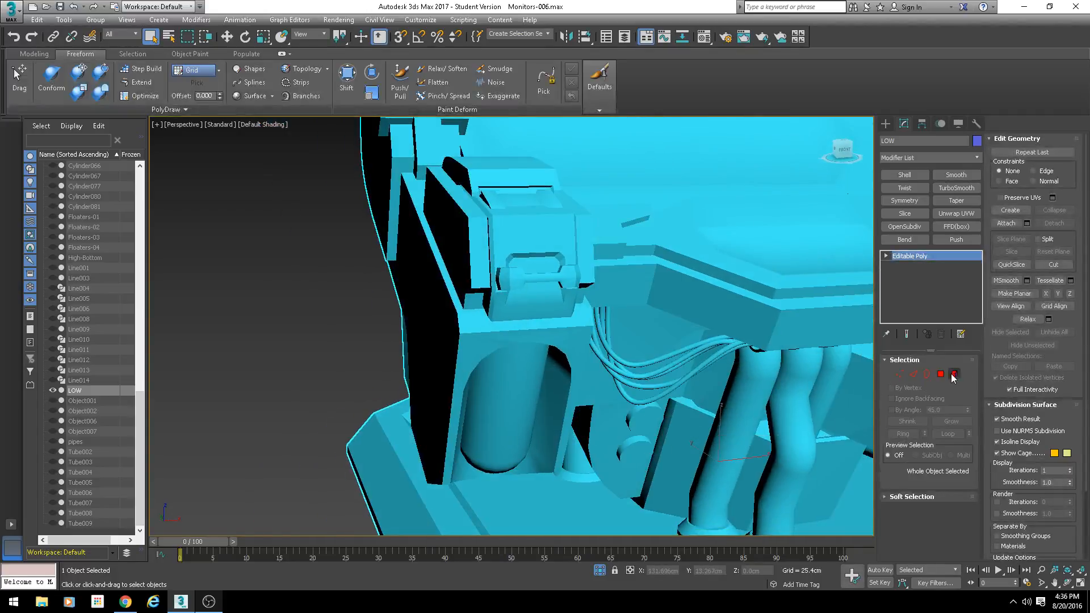
- Select the three front polygons on the inner band of the handle's left knob and examine their smoothing groups
left_click(941, 375)
scroll(659, 306, "up", 10)
left_click(556, 259)
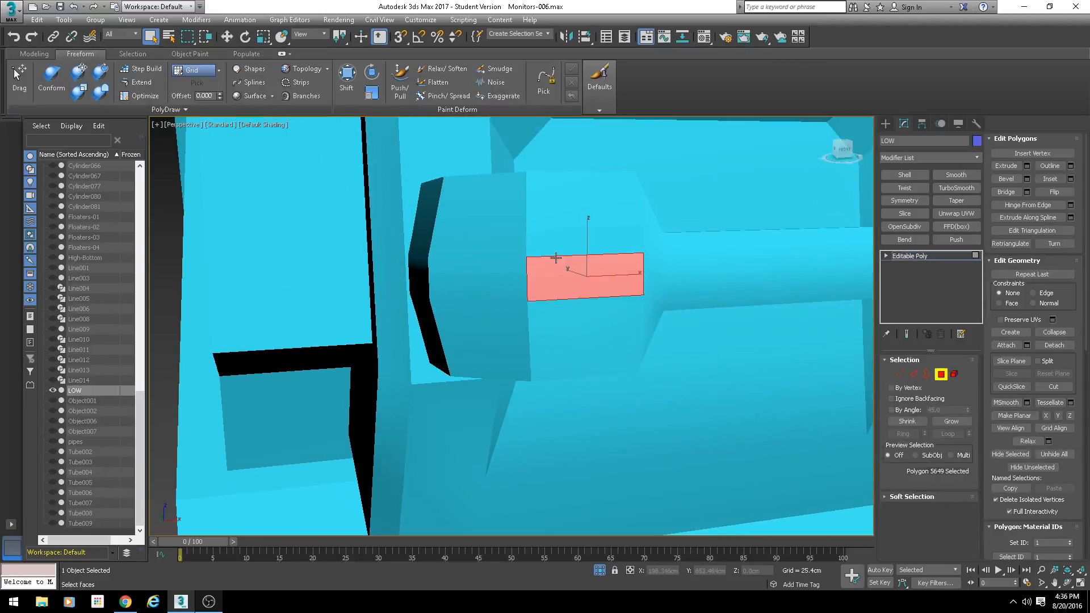
scroll(502, 305, "down", 3)
middle_click_drag(504, 316, 510, 324, "alt")
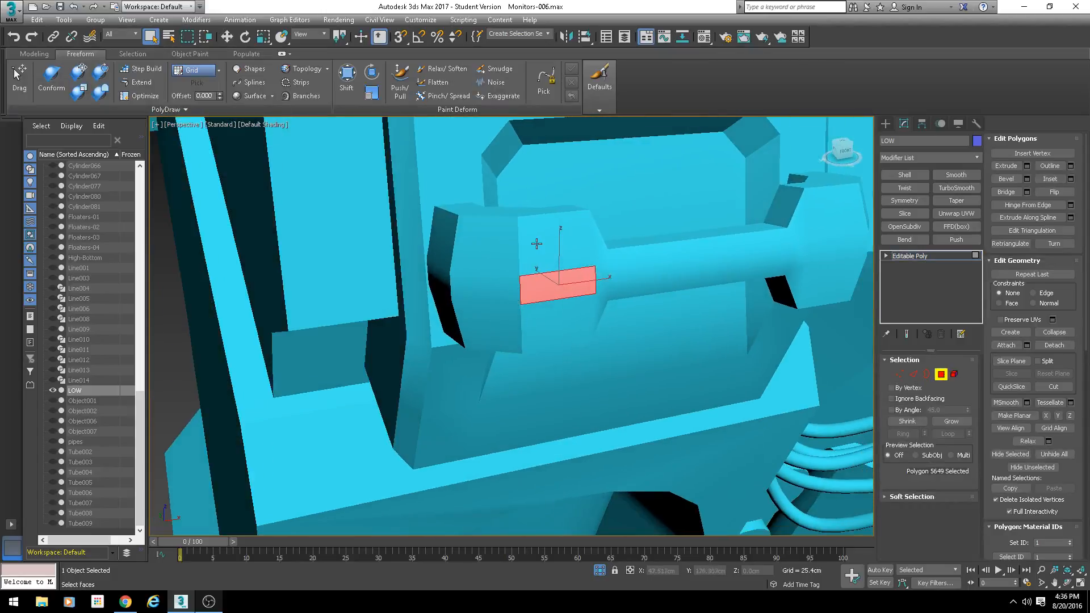
left_click(536, 244, "ctrl")
left_click(550, 321, "ctrl")
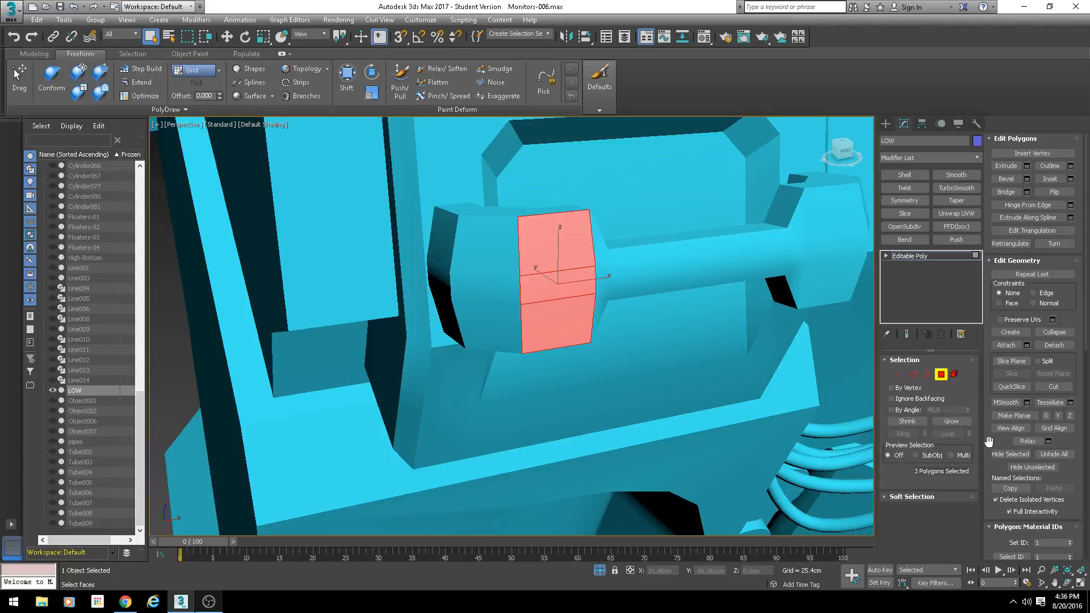
scroll(989, 441, "down", 5)
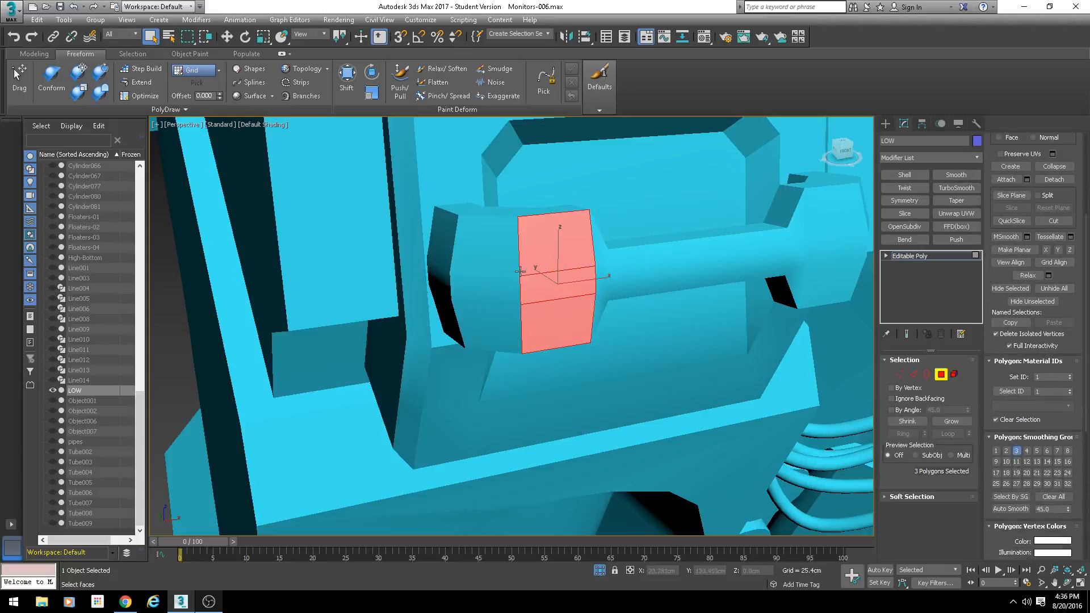
- Compare the smoothing groups of the left knob's end face and the three polygons of its outer band
left_click(441, 244)
middle_click_drag(441, 244, 448, 275, "alt")
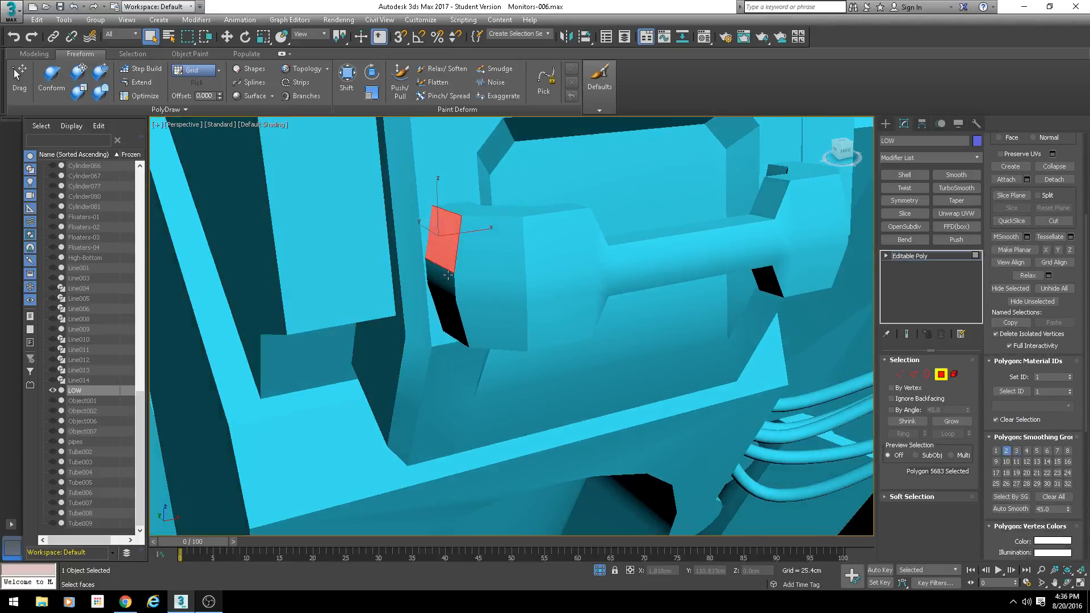
left_click(486, 254)
left_click(484, 290)
left_click(503, 326, "ctrl")
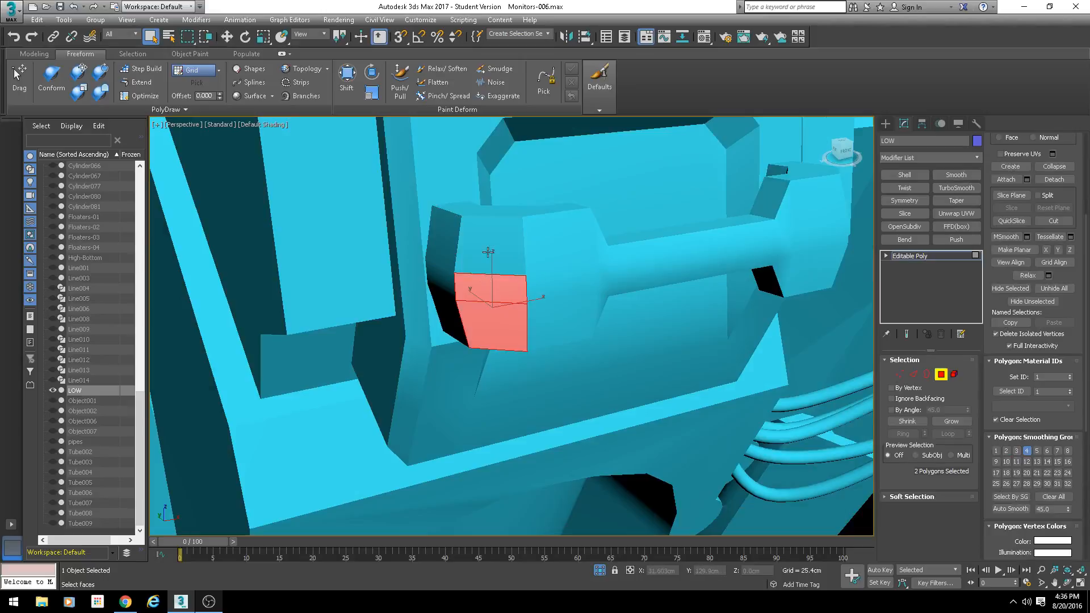
left_click(489, 250, "ctrl")
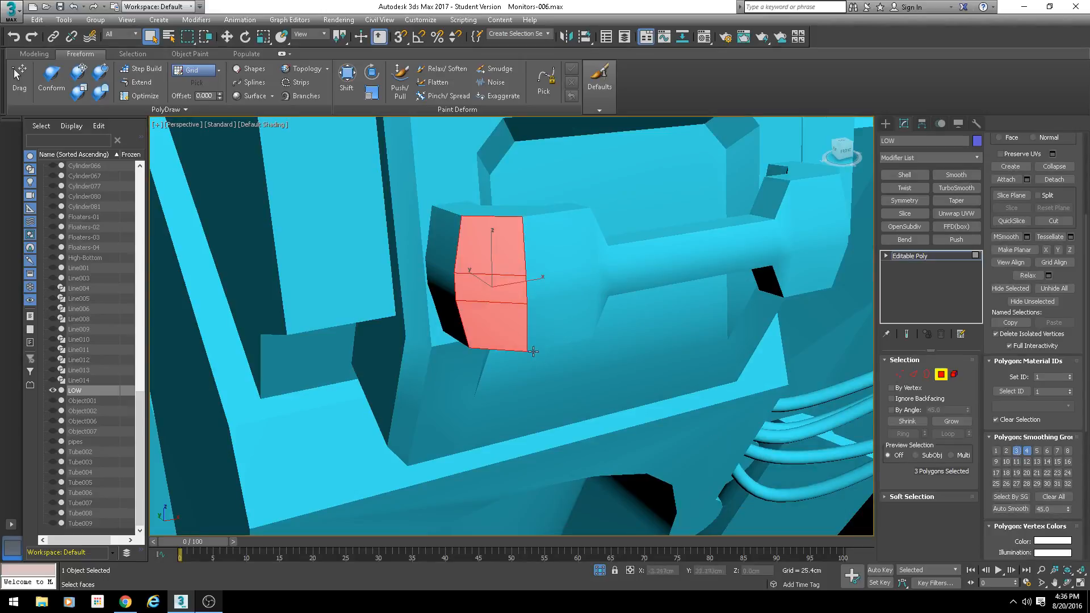
- Select the three polygons on the outer band of the handle's left knob and add them to smoothing group 2
left_click(646, 213)
middle_click_drag(588, 287, 576, 273, "alt")
left_click(568, 270)
left_click(562, 312, "ctrl")
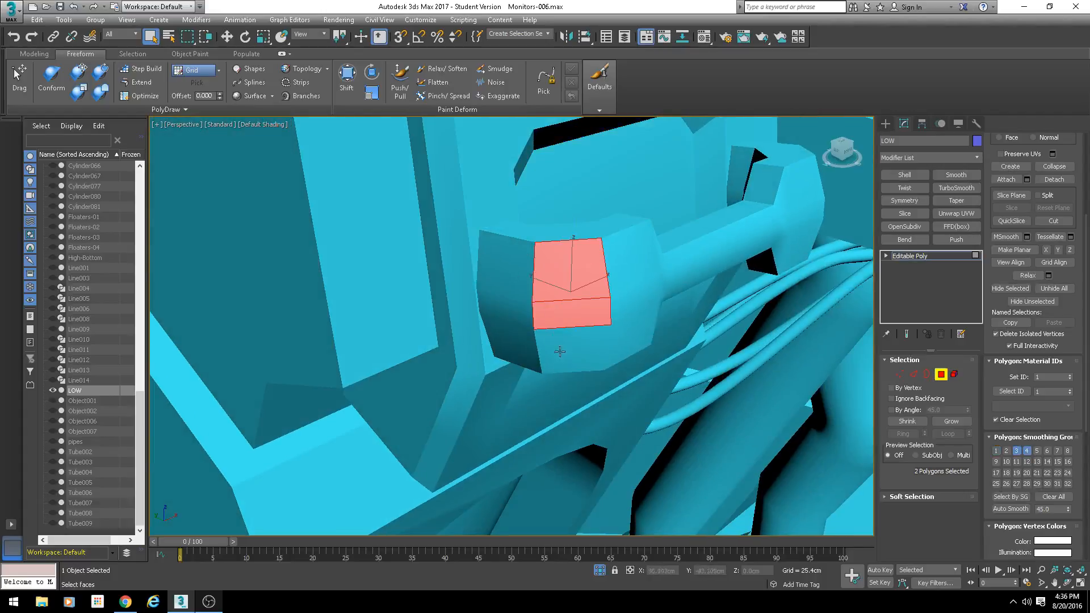
left_click(560, 352, "ctrl")
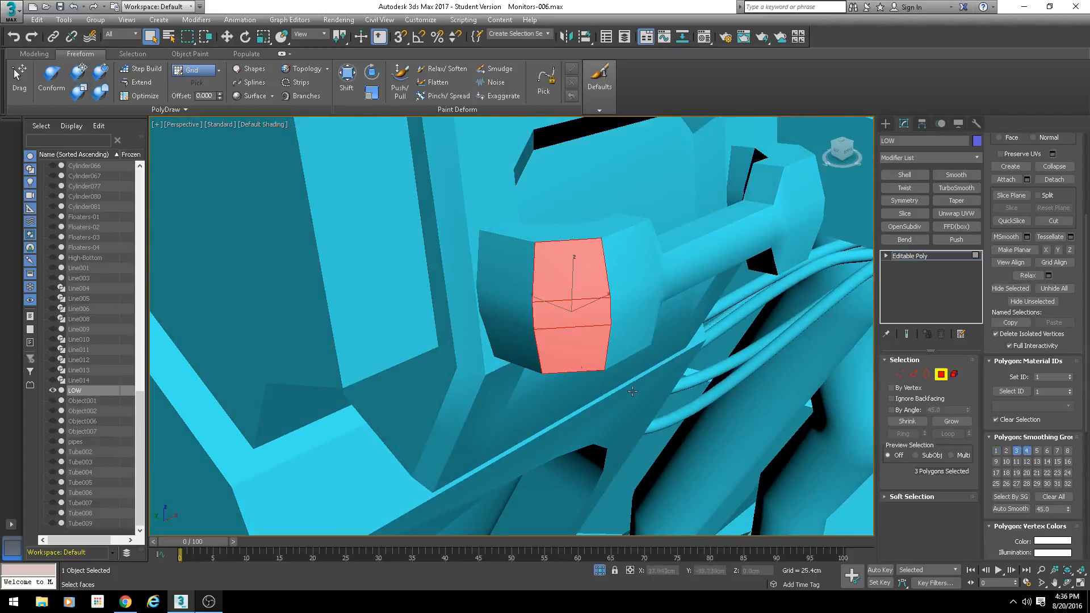
left_click(1007, 452)
- Examine the smoothing groups of the recessed face behind the handle and the three outer polygons on its right knob
left_click(611, 176)
scroll(645, 284, "down", 4)
mouse_move(645, 284)
middle_mouse_down("alt")
mouse_move(588, 274)
mouse_move(649, 289)
middle_mouse_up("alt")
scroll(653, 274, "up", 4)
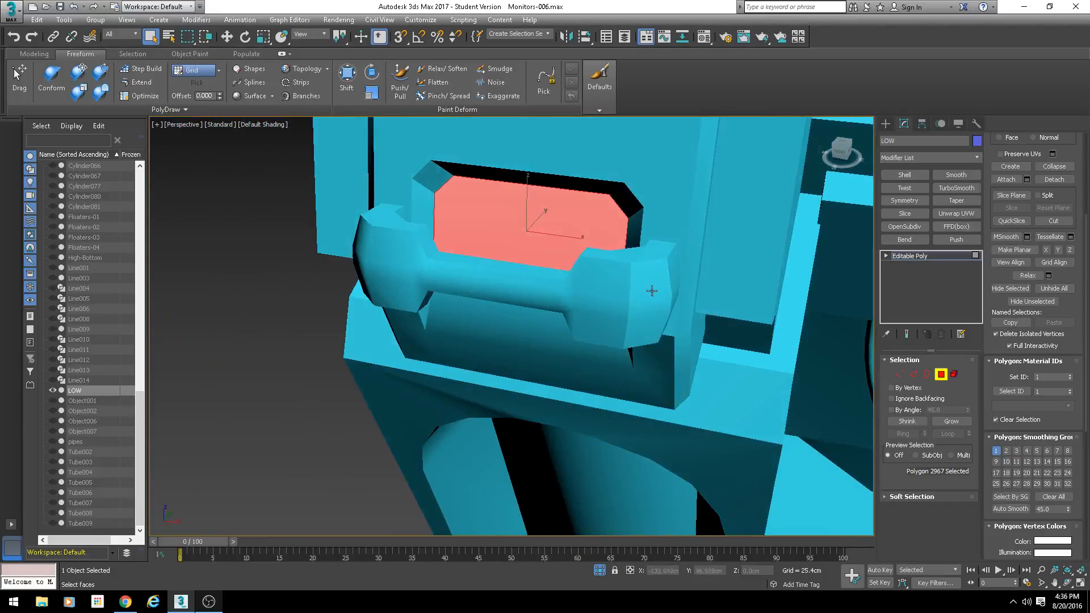
left_click(650, 288)
left_click(651, 309, "ctrl")
left_click(647, 335, "ctrl")
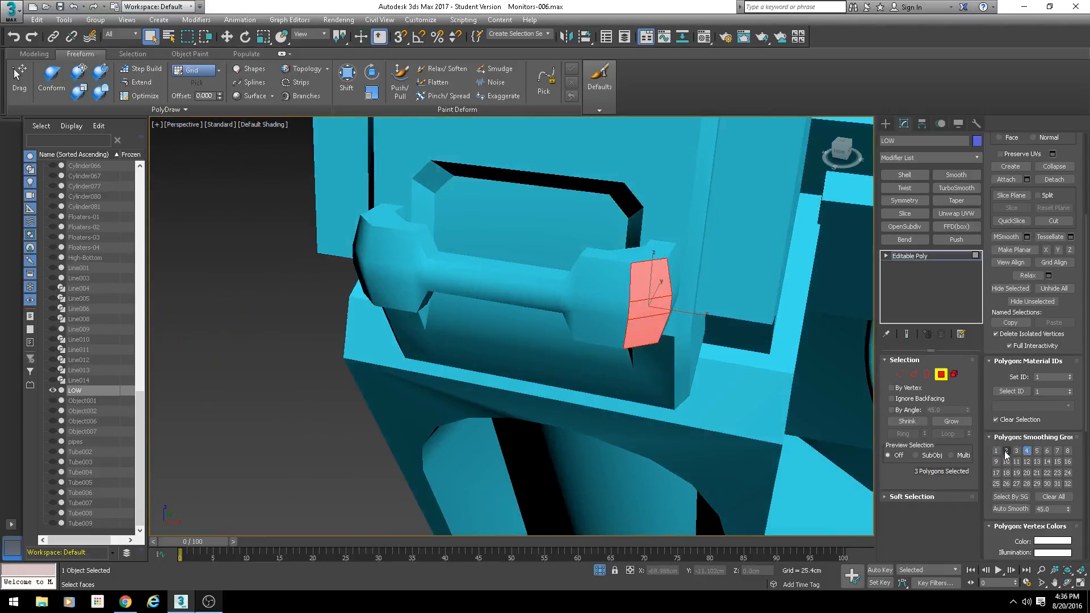
left_click(732, 334)
- Check the smoothing of further polygons around the console and leave polygon-level editing
middle_click_drag(735, 392, 624, 357, "alt")
scroll(625, 358, "down", 5)
middle_click_drag(704, 340, 622, 310, "alt")
middle_click_drag(707, 295, 602, 349)
left_click(692, 305)
scroll(613, 311, "up", 4)
left_click(610, 310)
scroll(632, 375, "down", 5)
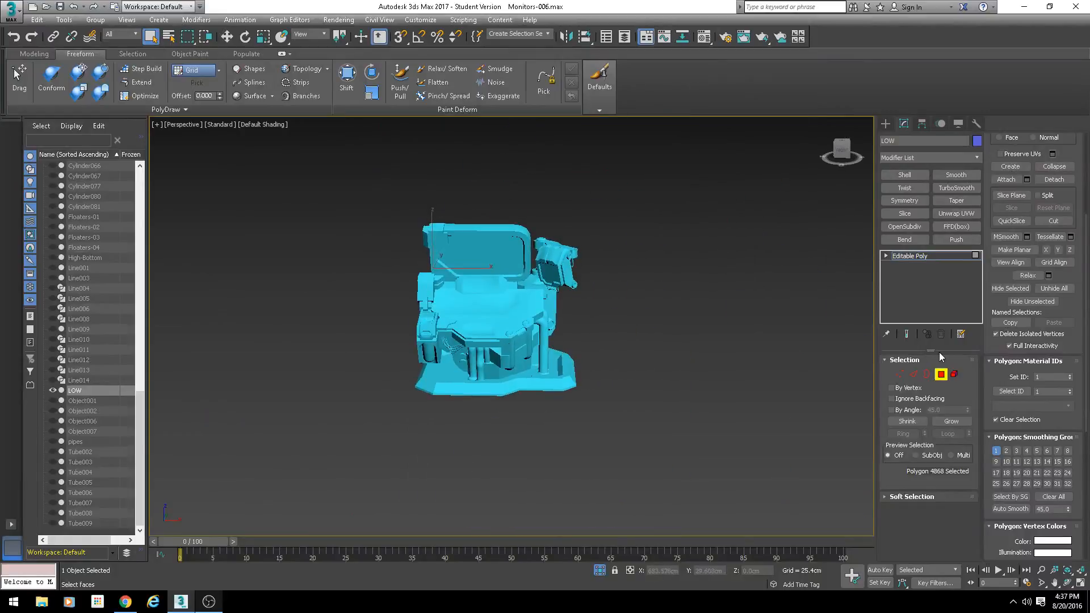
left_click(941, 375)
- Look over the whole console model from several sides and turn on the edged faces display
scroll(588, 414, "up", 8)
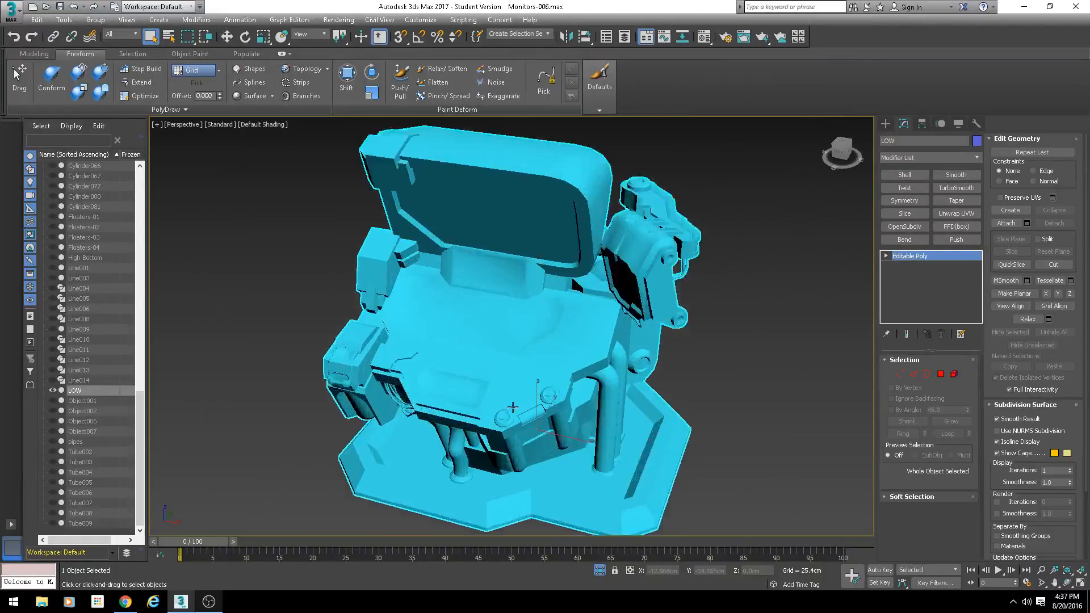
scroll(588, 415, "down", 2)
middle_click_drag(589, 415, 571, 362, "alt")
scroll(496, 382, "down", 2)
scroll(577, 379, "down", 2)
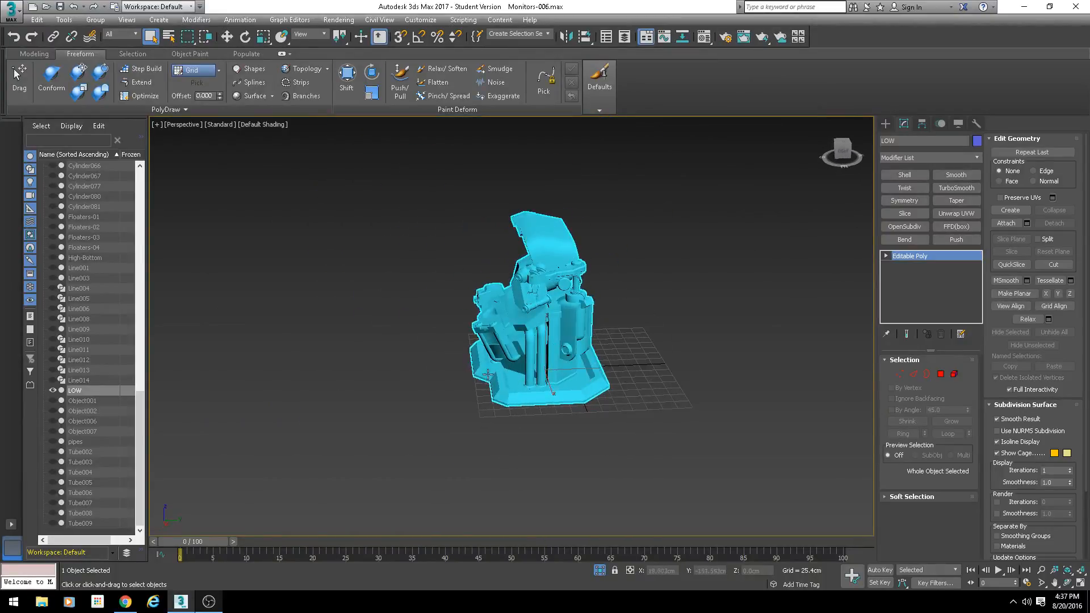
key("F4")
scroll(533, 374, "up", 6)
middle_click_drag(487, 374, 585, 363, "alt")
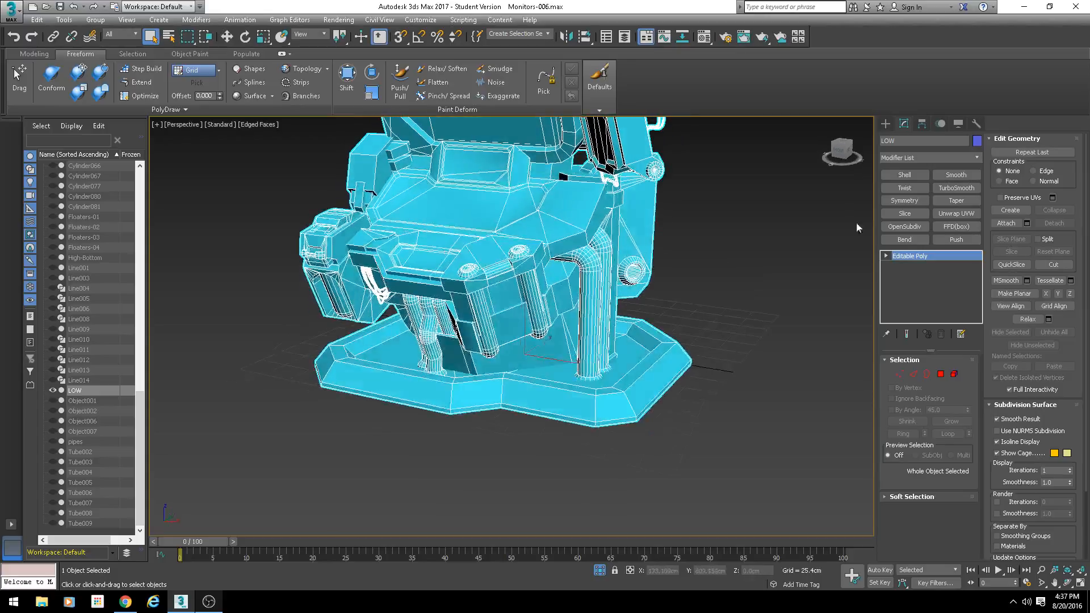
- Move only the pivot of the LOW object to the world origin by setting absolute X, Y and Z to 0
left_click(921, 123)
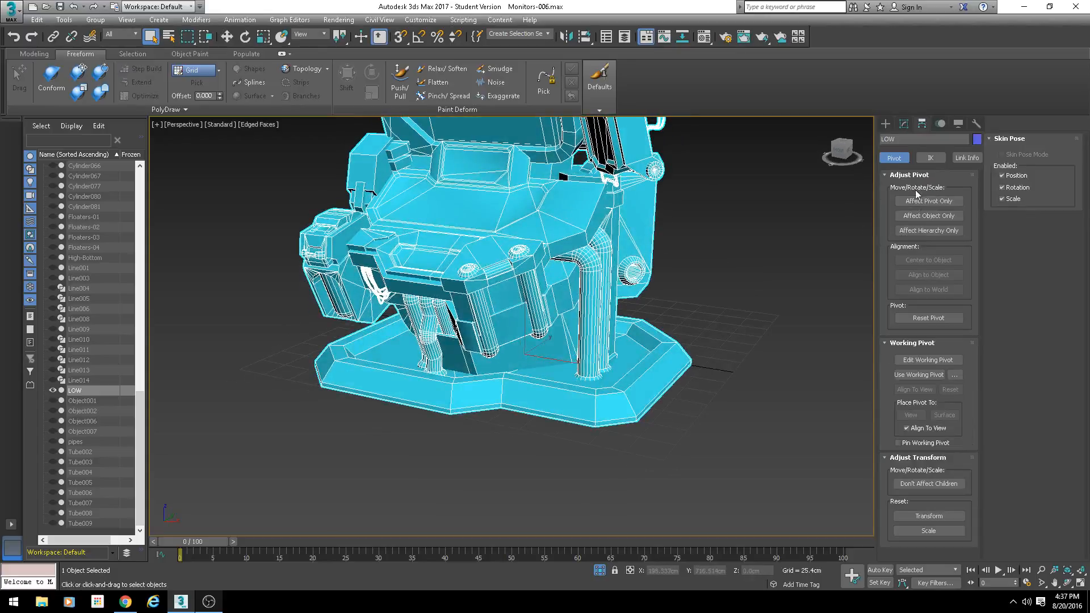
left_click(929, 201)
right_click(227, 36)
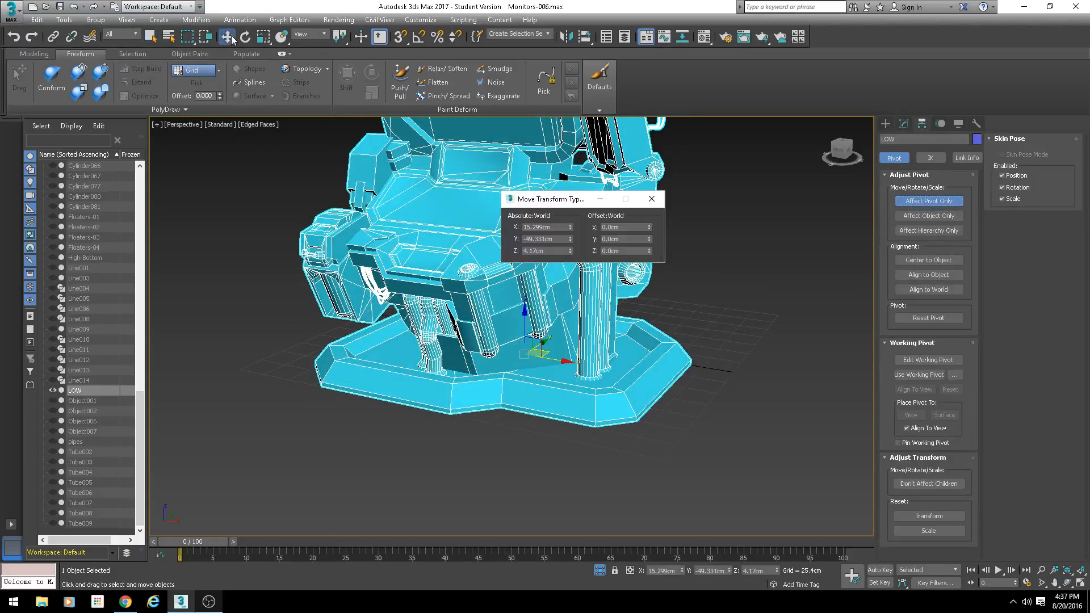
right_click(570, 227)
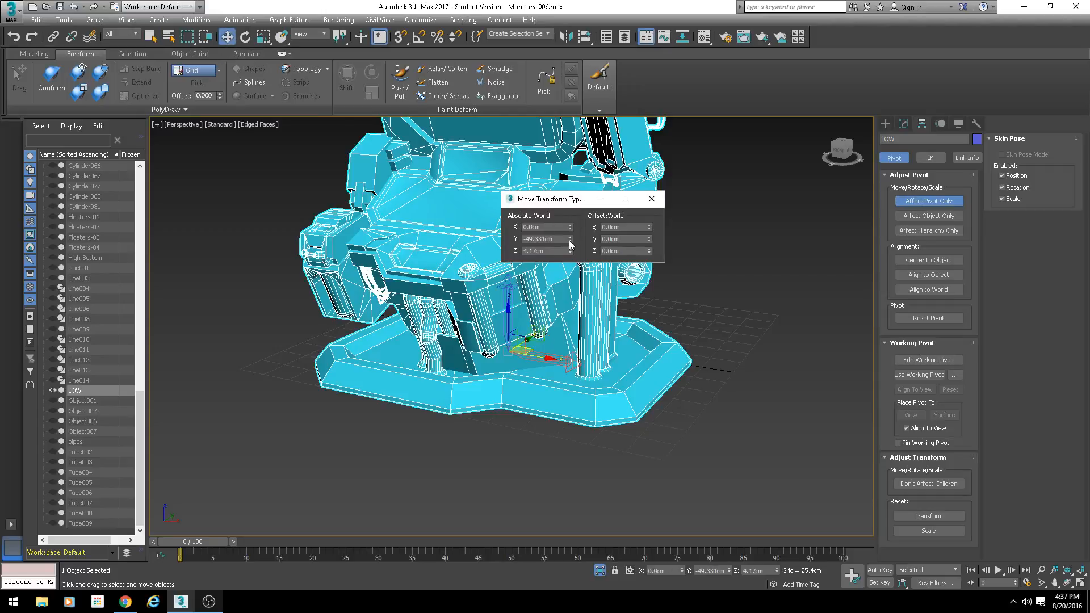
right_click(570, 239)
right_click(570, 251)
left_click(652, 199)
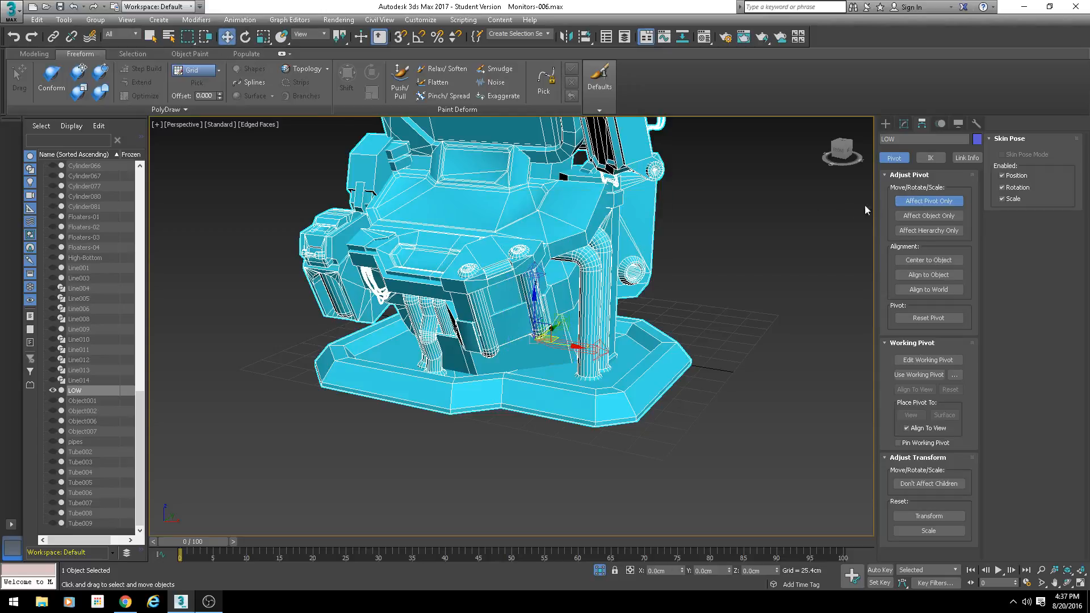
- Check the pivot's absolute world coordinates in the Move Transform Type-In, keeping the dialog clear of the pivot
middle_click_drag(397, 193, 325, 188, "alt")
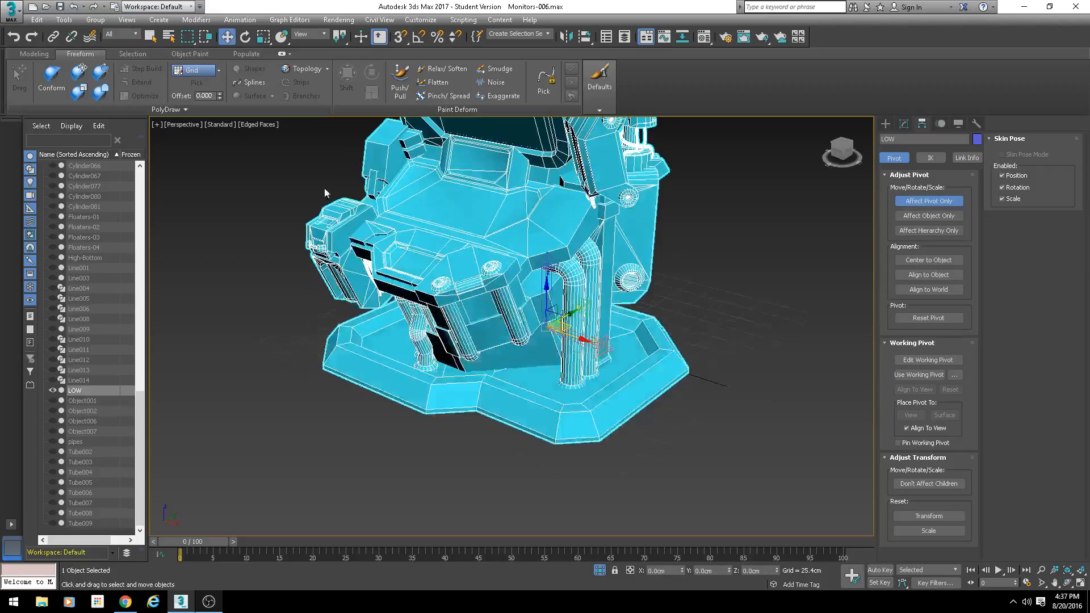
right_click(226, 37)
left_click_drag(558, 203, 486, 207)
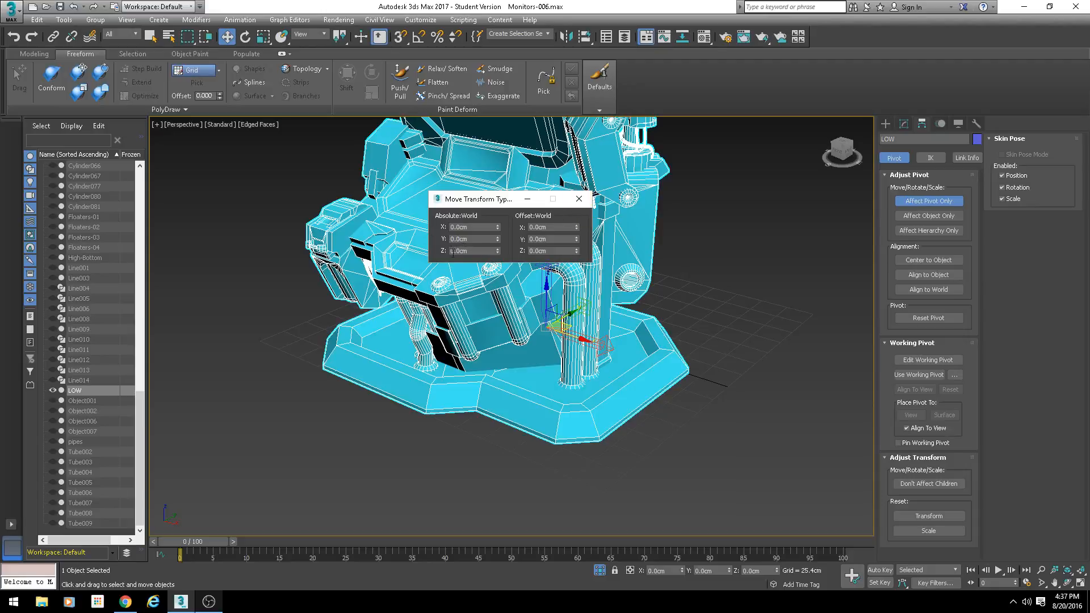
- Close the Move Transform Type-In and turn off the edged faces display on the LOW console model
left_click(578, 199)
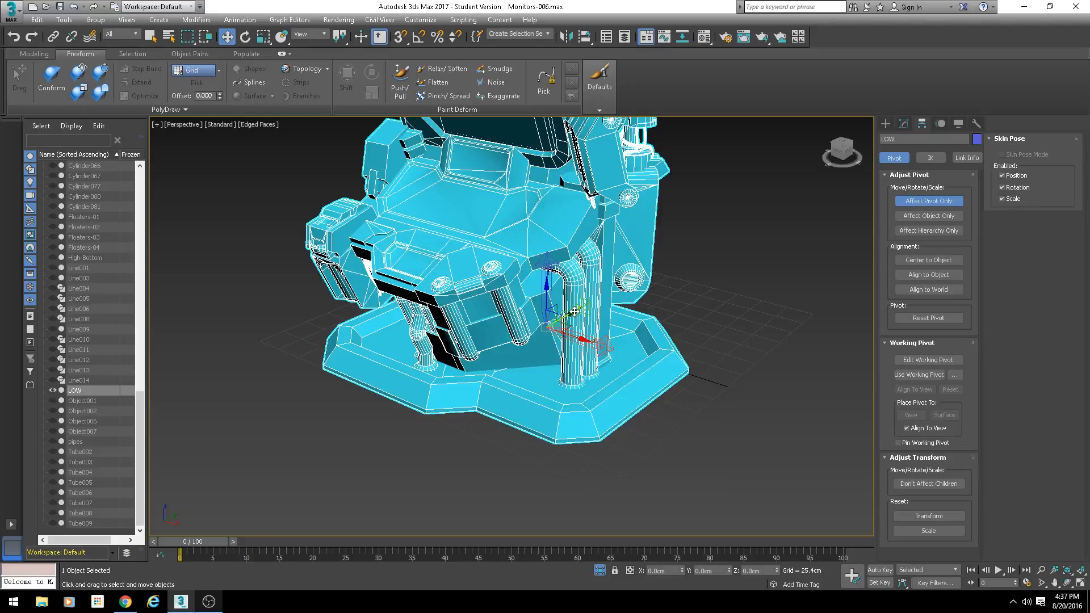
middle_click_drag(574, 314, 569, 317, "alt")
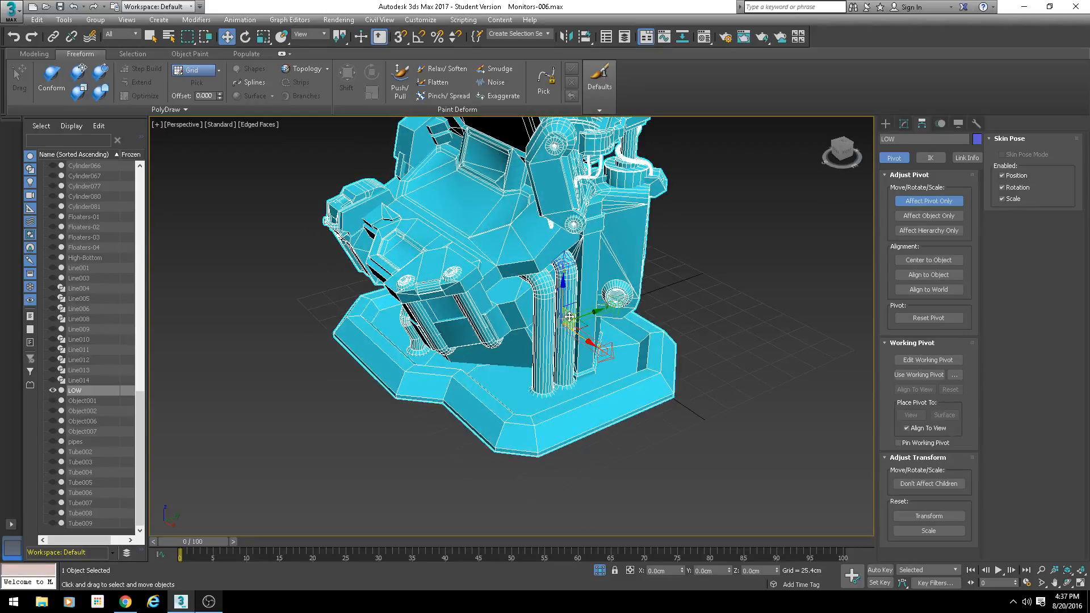
scroll(569, 315, "down", 3)
mouse_move(494, 340)
middle_mouse_down("alt")
mouse_move(553, 338)
mouse_move(494, 341)
mouse_move(537, 340)
mouse_move(495, 289)
middle_mouse_up("alt")
scroll(553, 338, "up", 5)
scroll(528, 343, "up", 1)
scroll(528, 343, "up", 3)
key("F4")
scroll(515, 348, "down", 3)
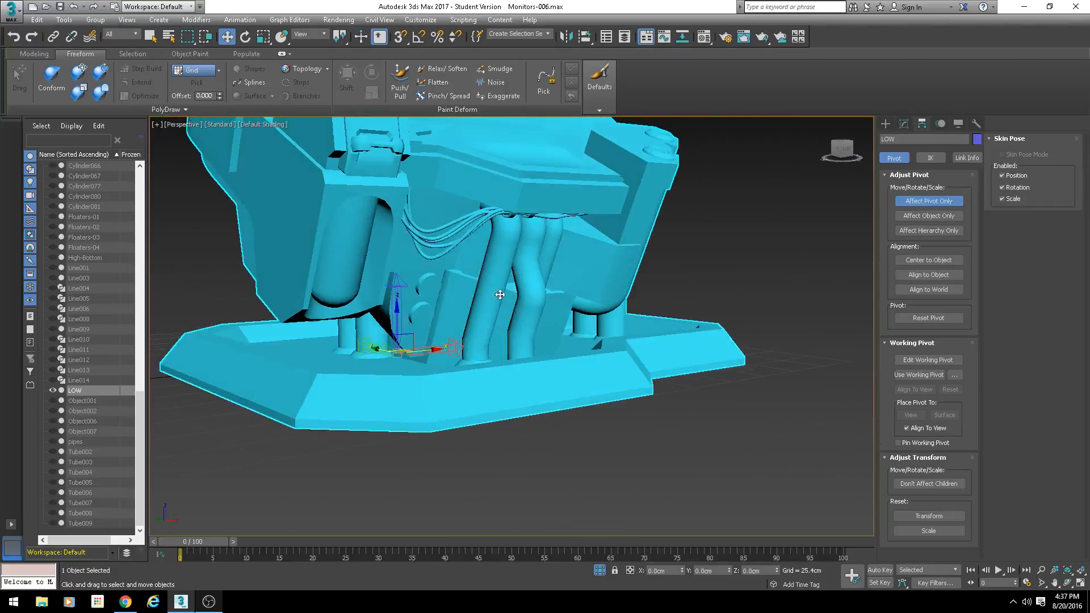
- Convert the LOW console model to Editable Poly
right_click(494, 289)
mouse_move(592, 410)
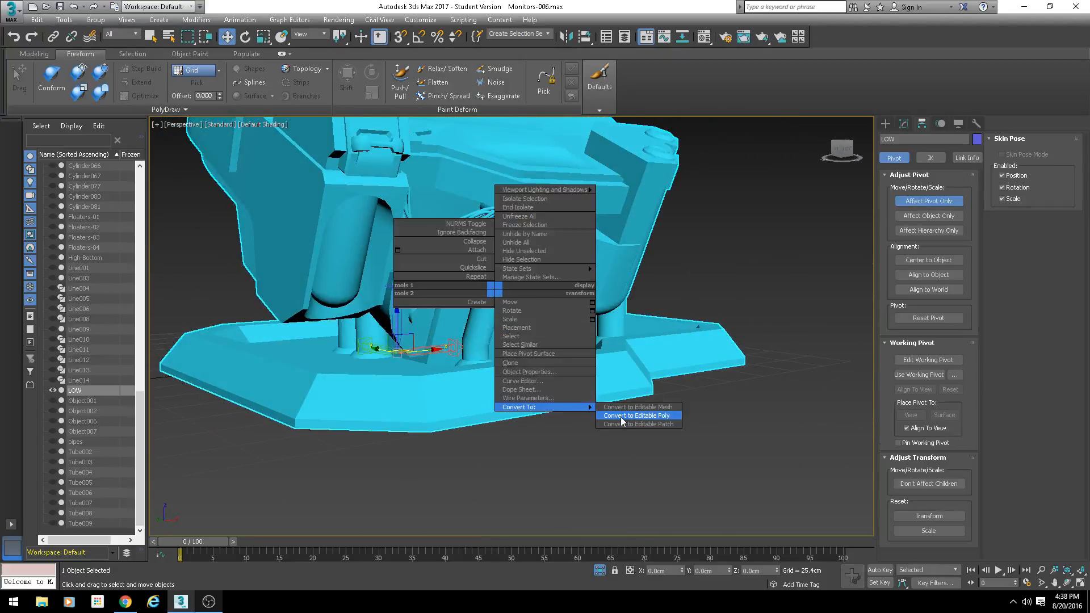
left_click(623, 417)
- Unhide all objects in the scene and hide the LOW model, leaving the high-poly parts displayed
scroll(459, 306, "down", 5)
middle_click_drag(429, 295, 375, 349, "alt")
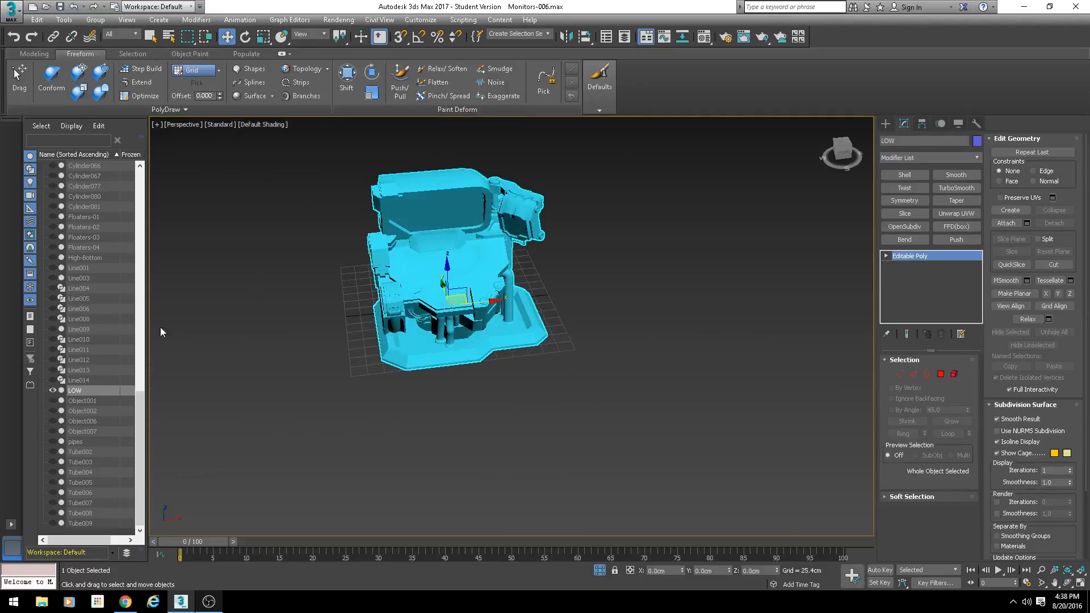
right_click(397, 434)
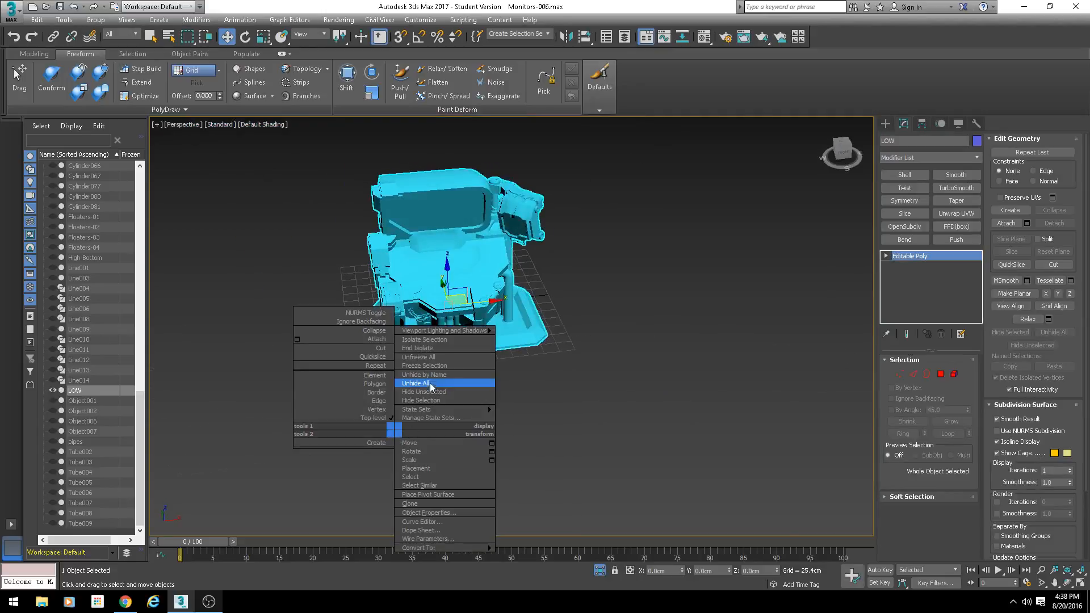
left_click(422, 383)
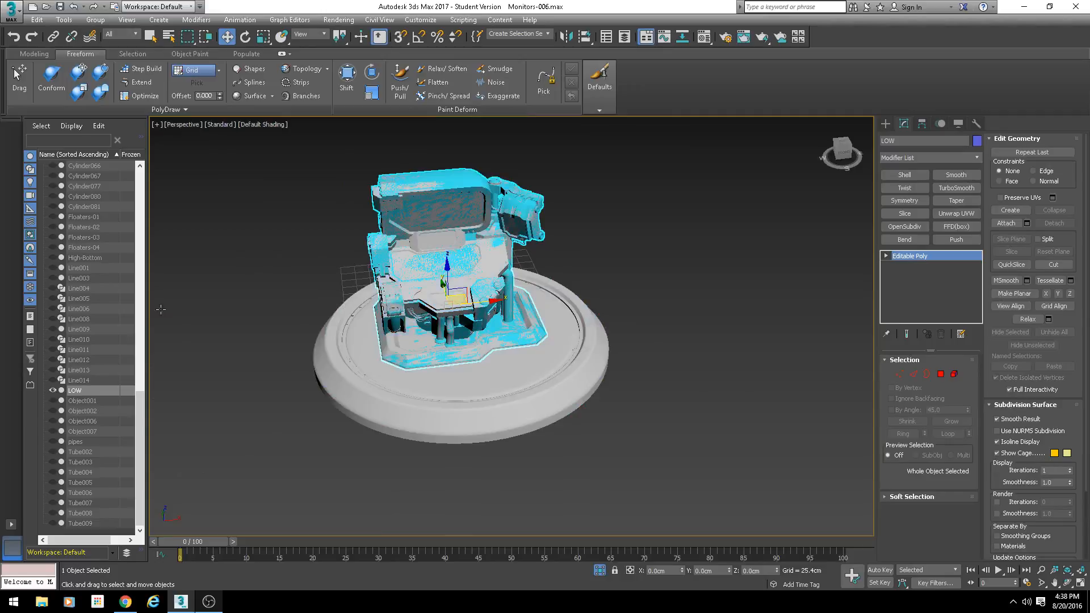
- Inspect the large round Base object under the high-poly console and hide it
left_click(508, 368)
scroll(507, 368, "up", 5)
middle_click_drag(506, 373, 464, 380, "alt")
middle_click_drag(400, 393, 626, 419)
scroll(376, 367, "up", 5)
middle_click_drag(375, 368, 411, 375, "alt")
scroll(411, 392, "down", 4)
scroll(411, 376, "down", 2)
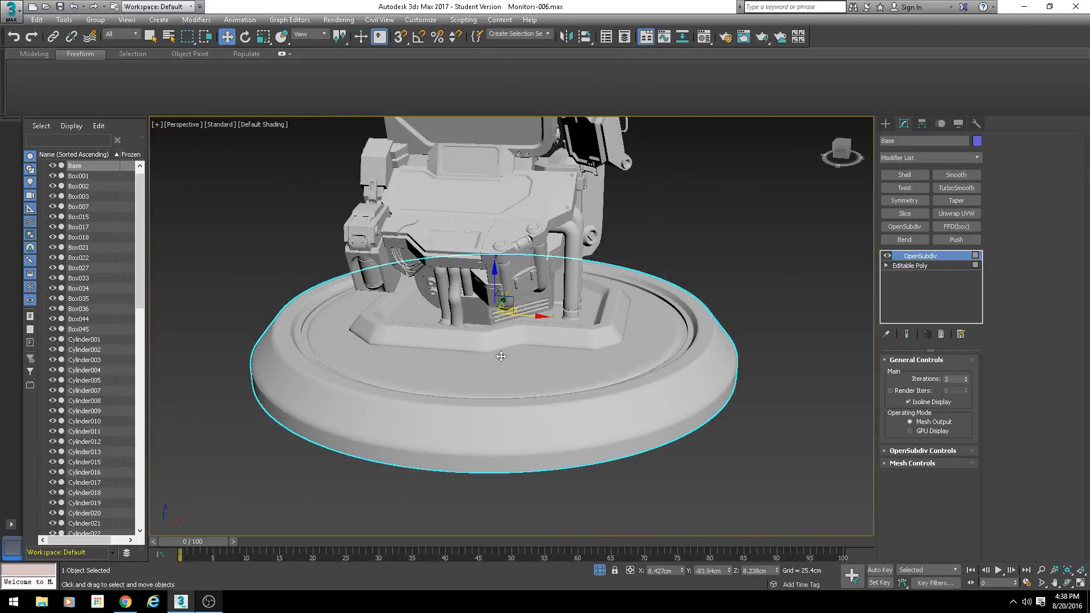
right_click(563, 362)
left_click(613, 332)
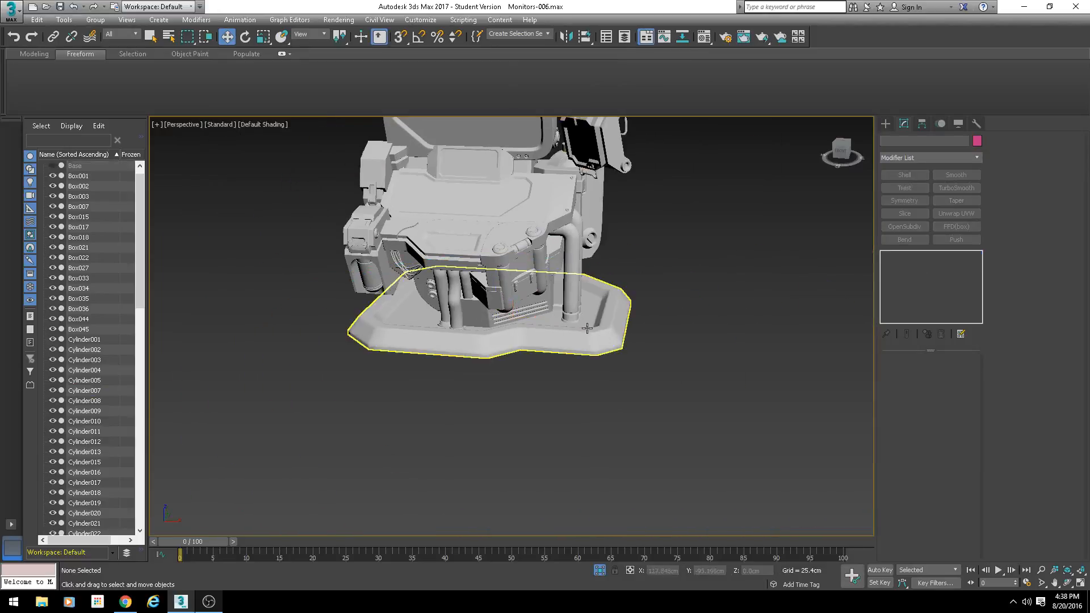
- Look over the high-poly console from several sides, including the bent pipe Object002 beside its body
middle_click_drag(555, 307, 552, 354)
left_click(558, 351)
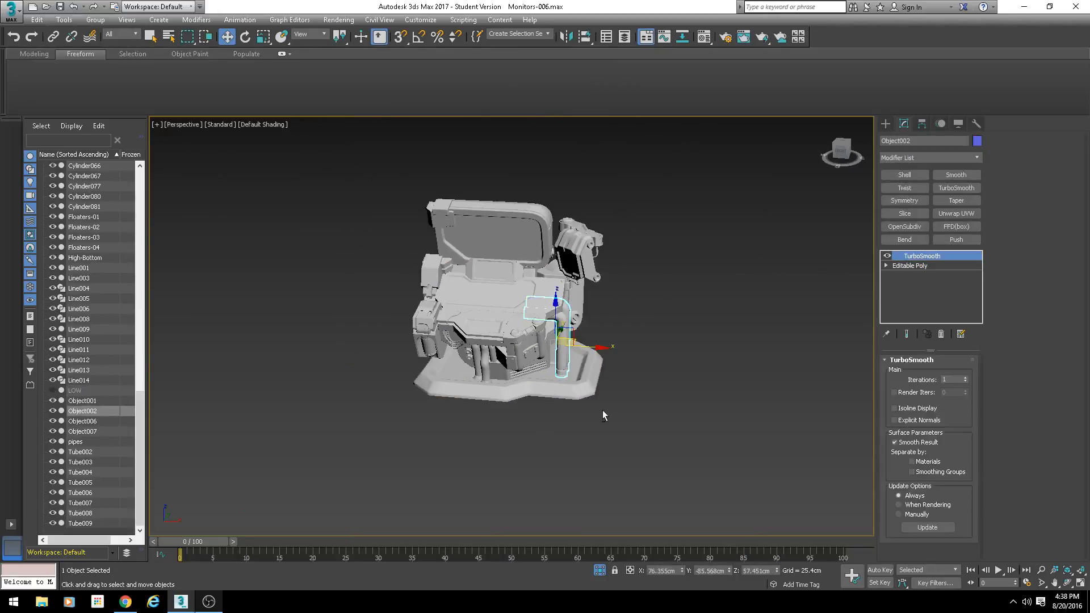
middle_click_drag(603, 411, 538, 387, "alt")
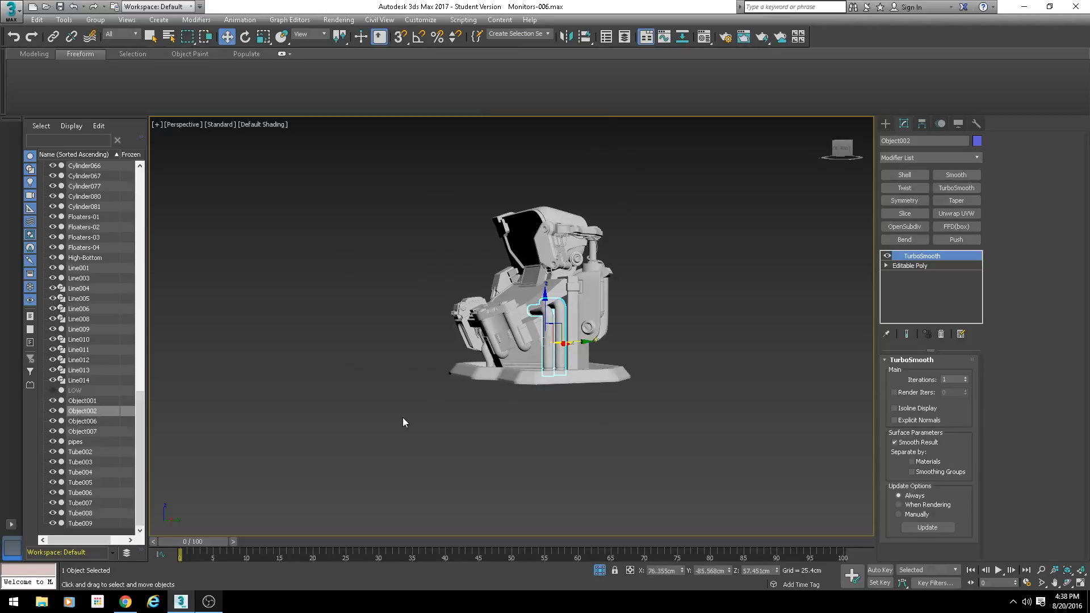
middle_click_drag(401, 370, 443, 391, "alt")
scroll(448, 376, "up", 3)
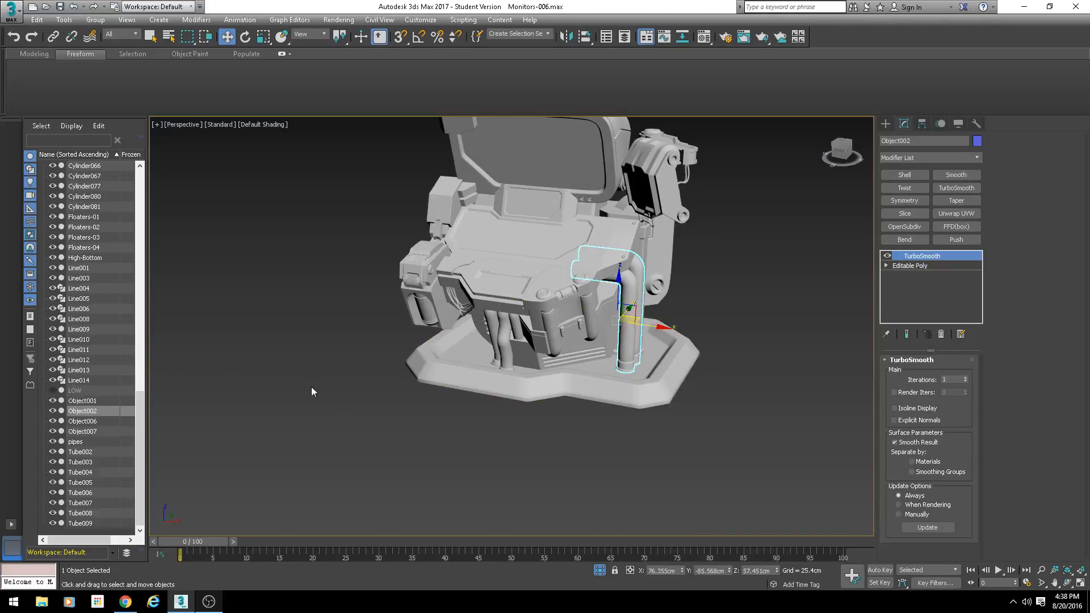
scroll(339, 387, "down", 2)
scroll(437, 418, "up", 5)
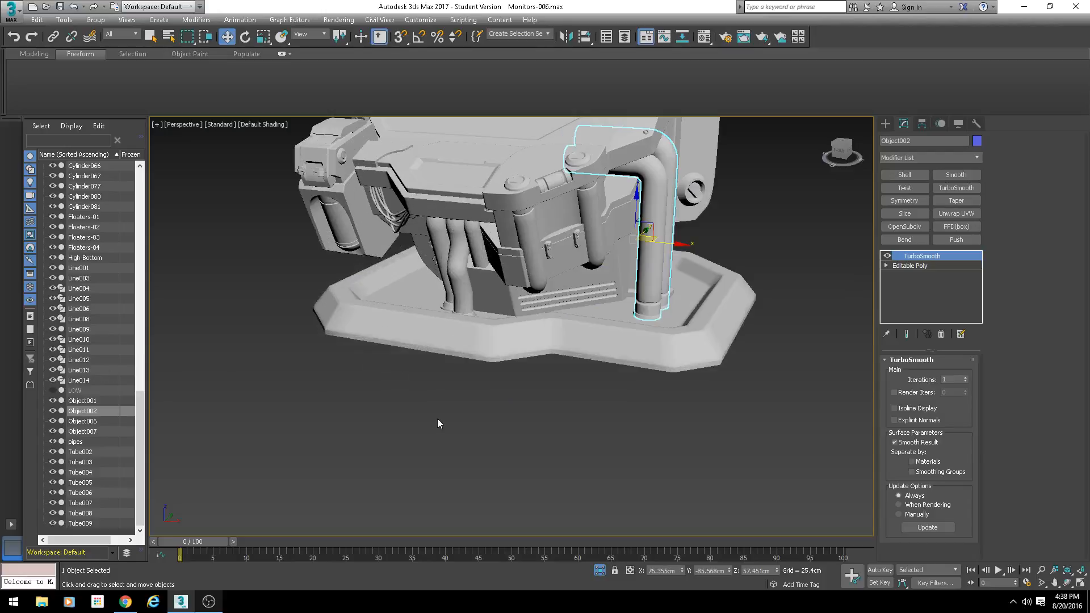
- Select the angular base plate Box015 under the high-poly console and convert it to Editable Mesh
left_click(563, 333)
middle_click_drag(563, 333, 470, 352, "alt")
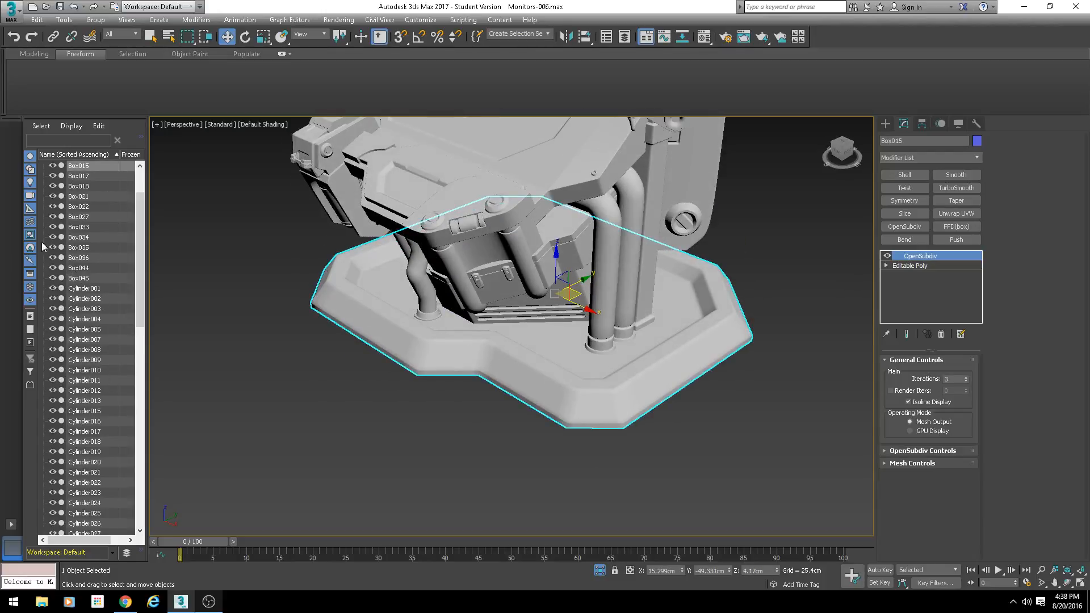
scroll(80, 297, "up", 2)
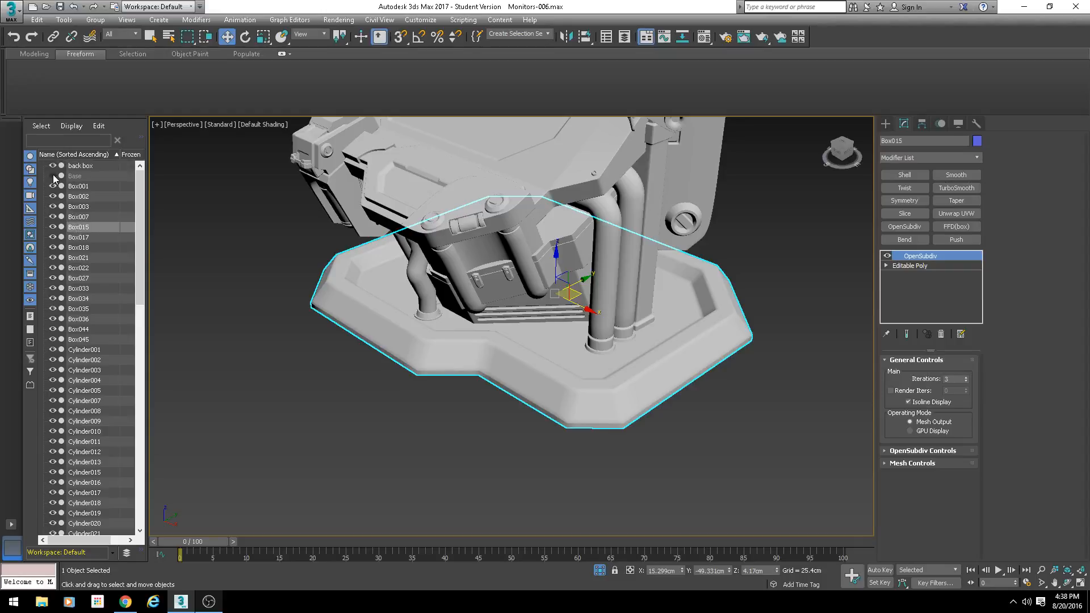
middle_click_drag(435, 375, 392, 413)
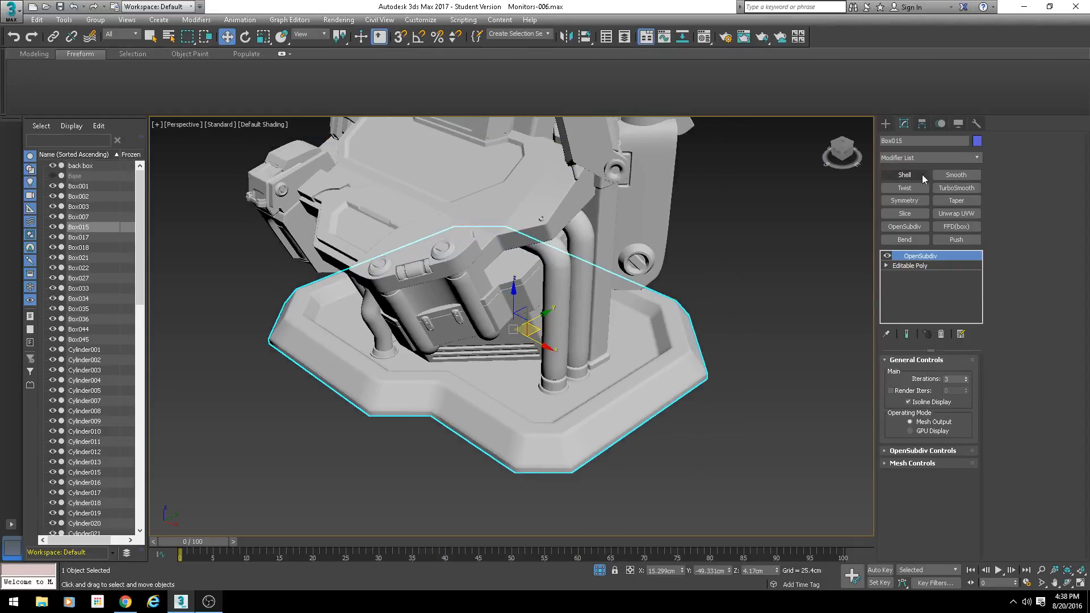
right_click(520, 323)
mouse_move(568, 434)
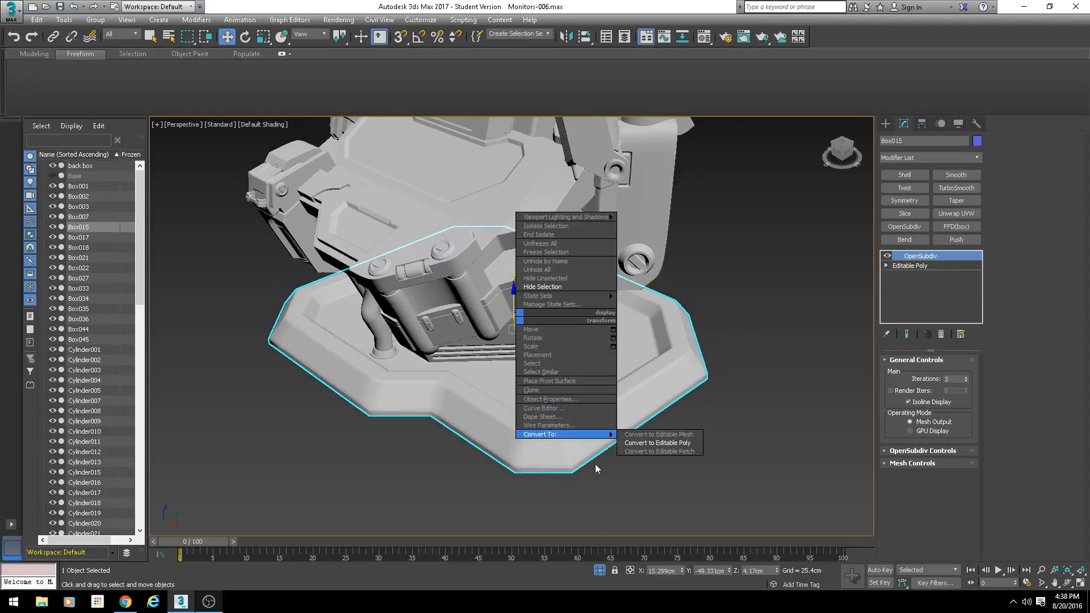
left_click(659, 434)
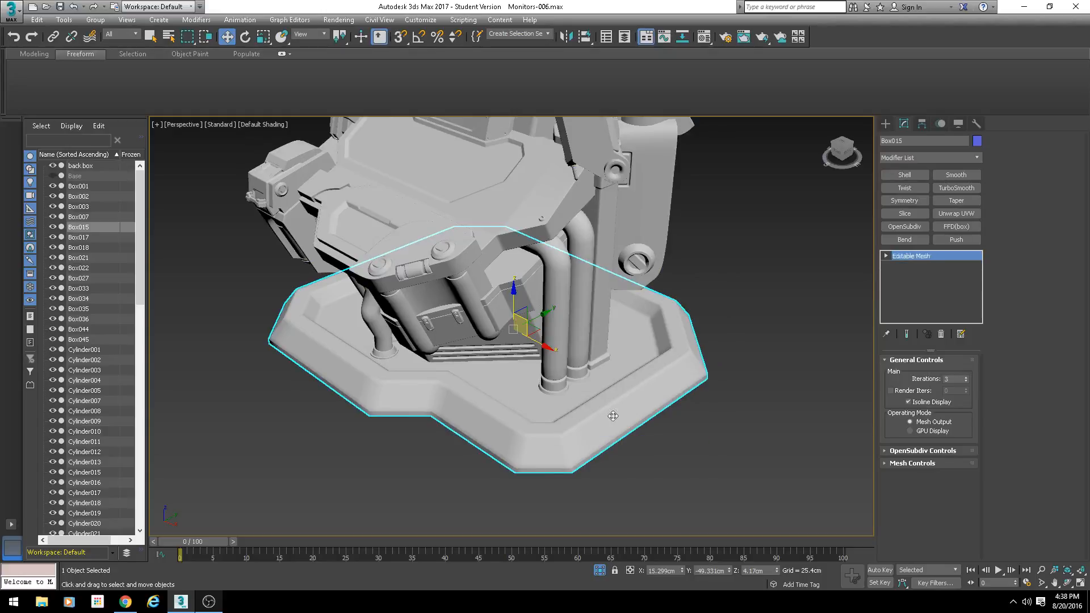
- Review the objects offered in the base plate's Attach List and leave the list without attaching anything
middle_click_drag(697, 300, 608, 345)
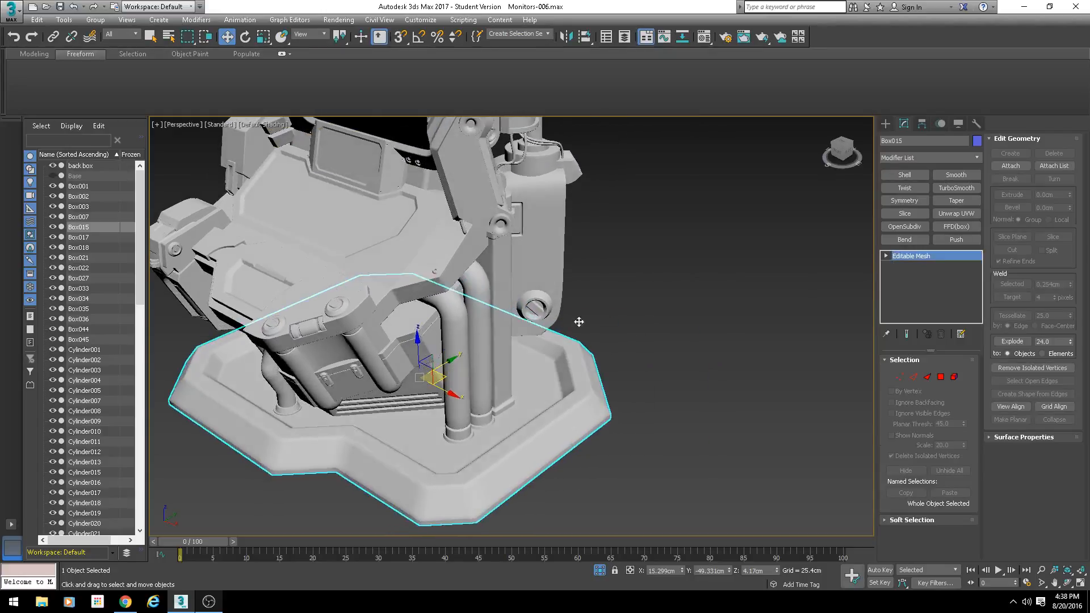
left_click(1052, 166)
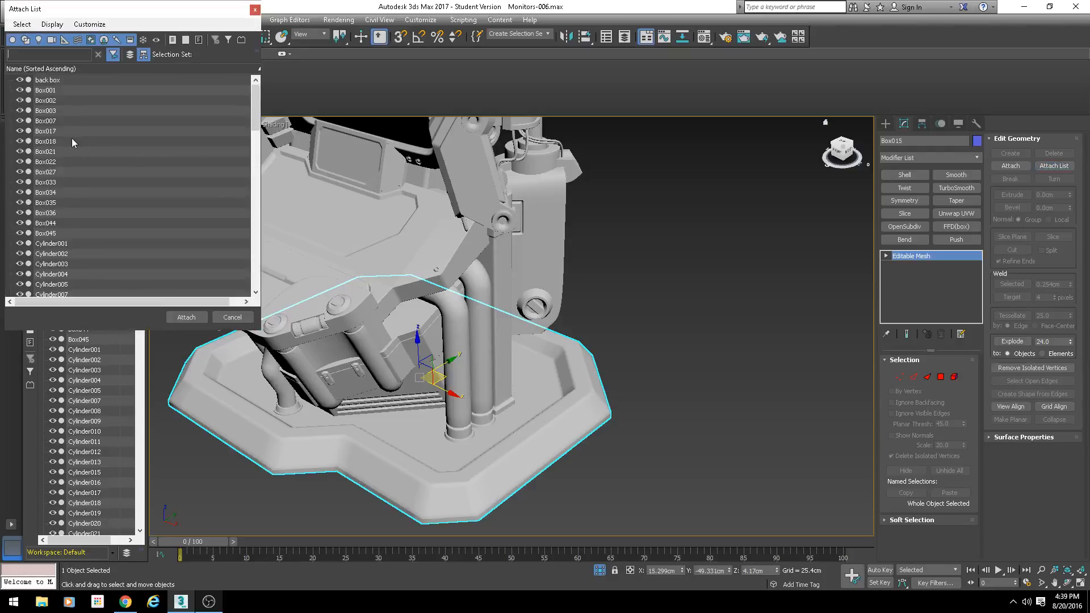
left_click_drag(257, 111, 253, 238)
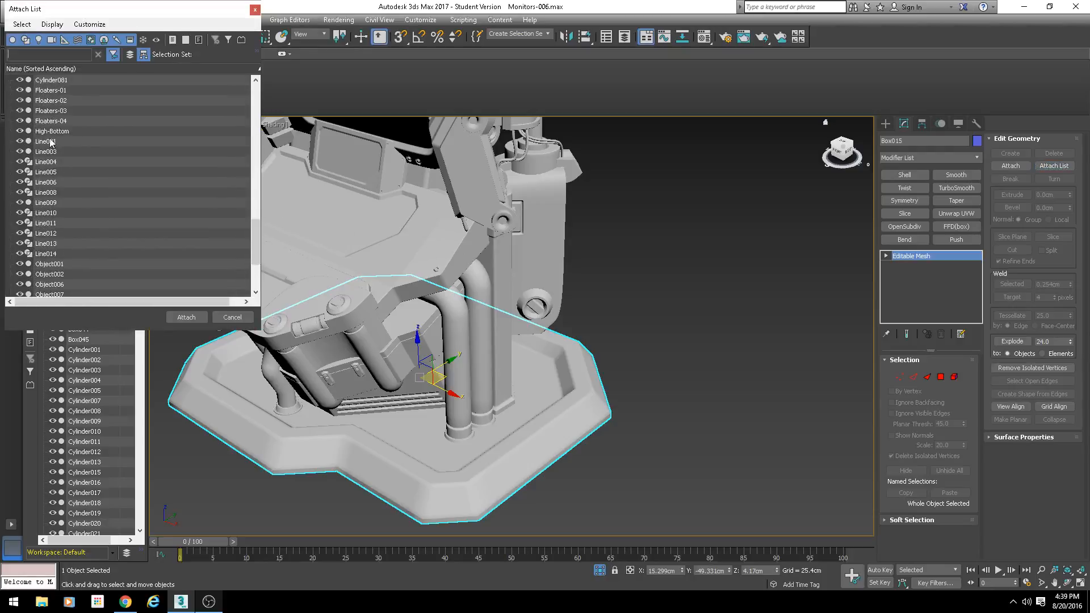
scroll(55, 214, "down", 2)
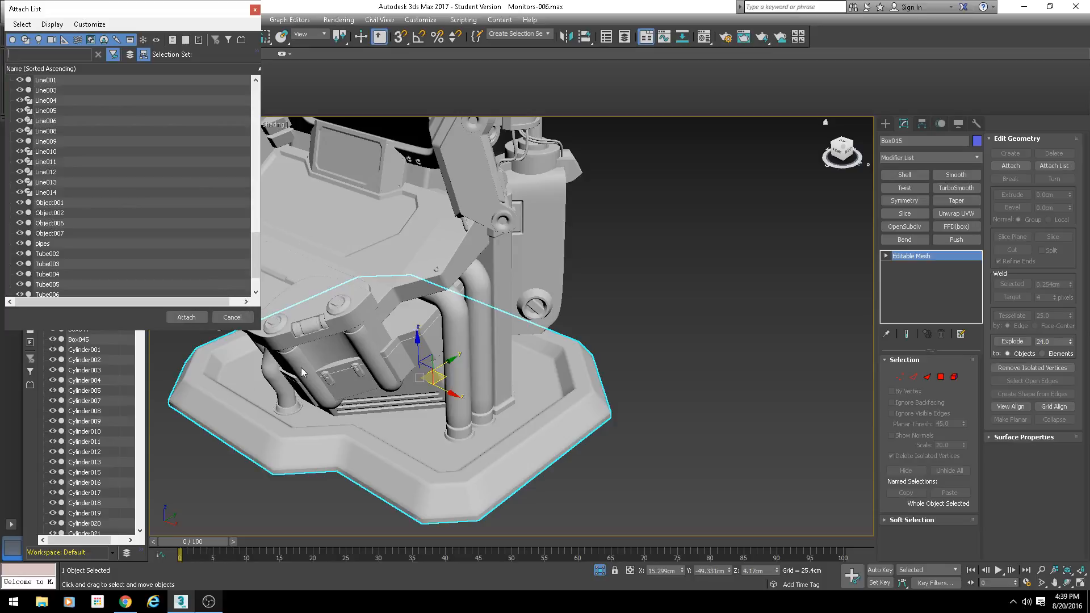
left_click(224, 318)
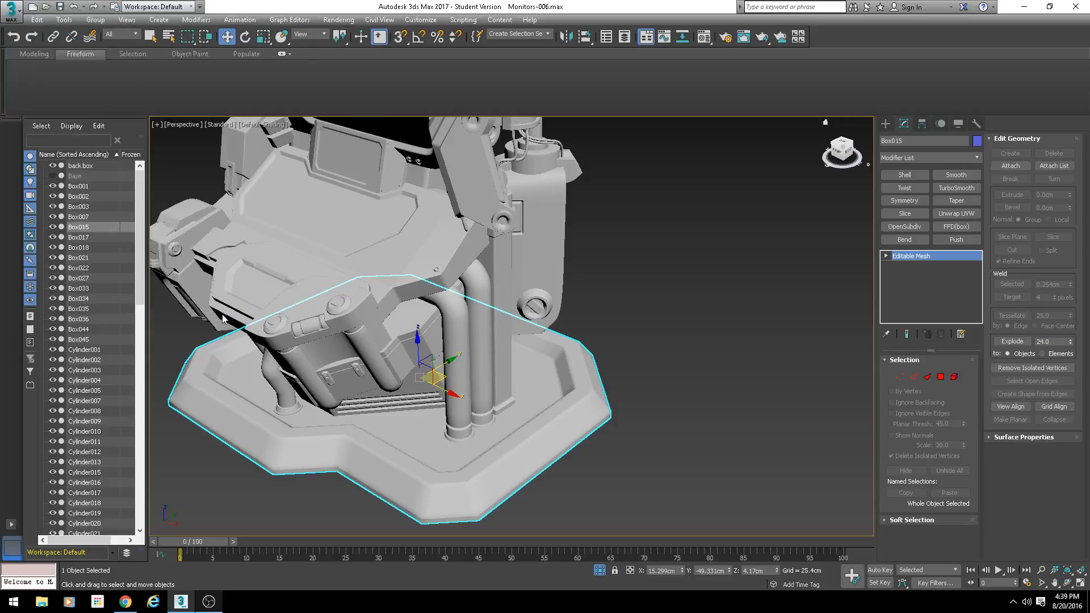
scroll(312, 366, "down", 5)
middle_click_drag(311, 366, 395, 376, "alt")
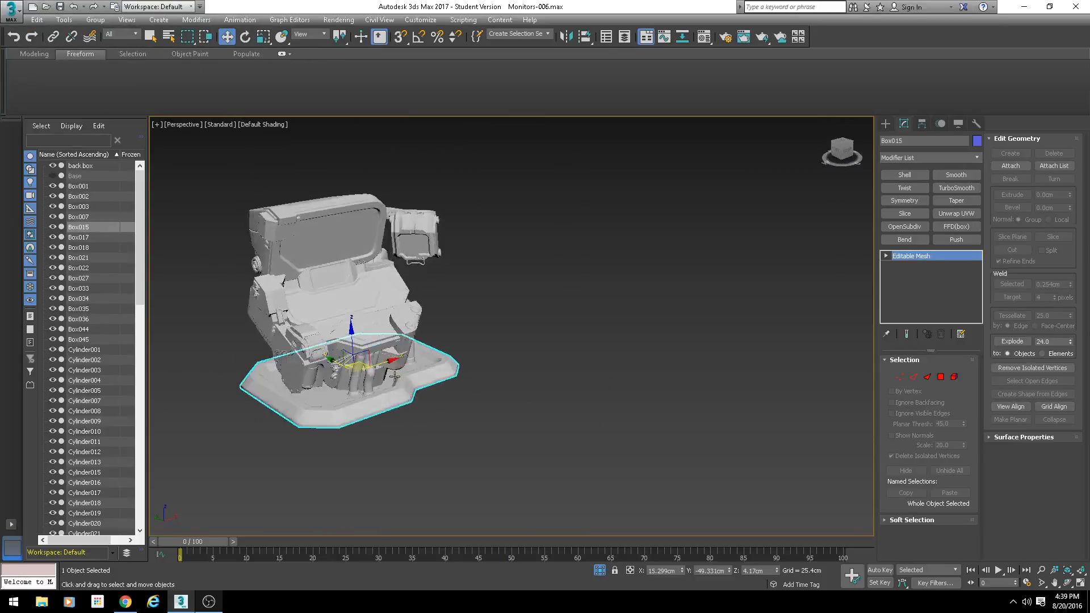
scroll(448, 427, "up", 5)
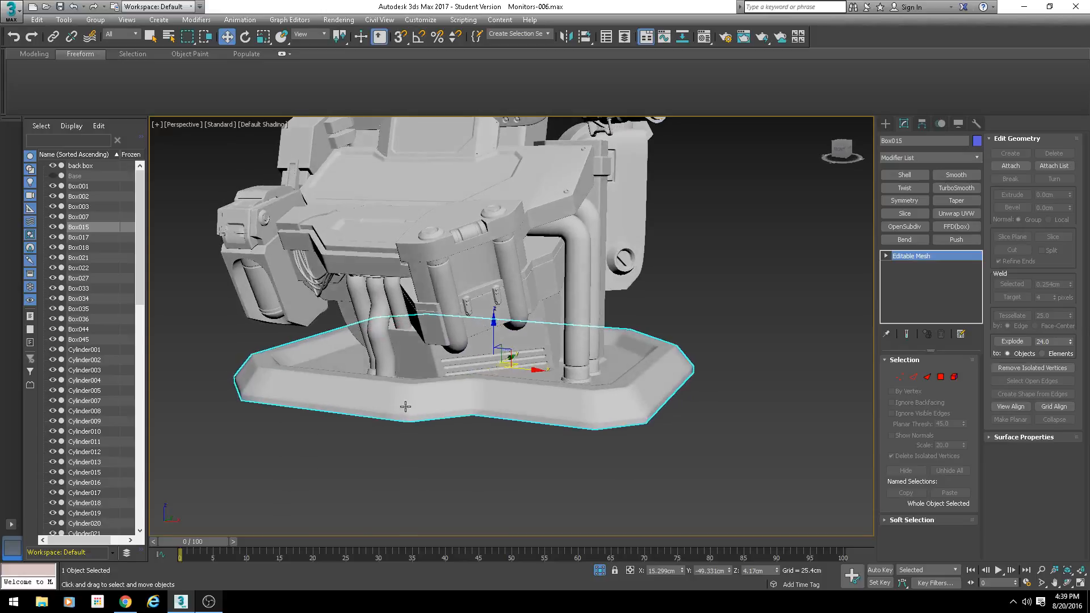